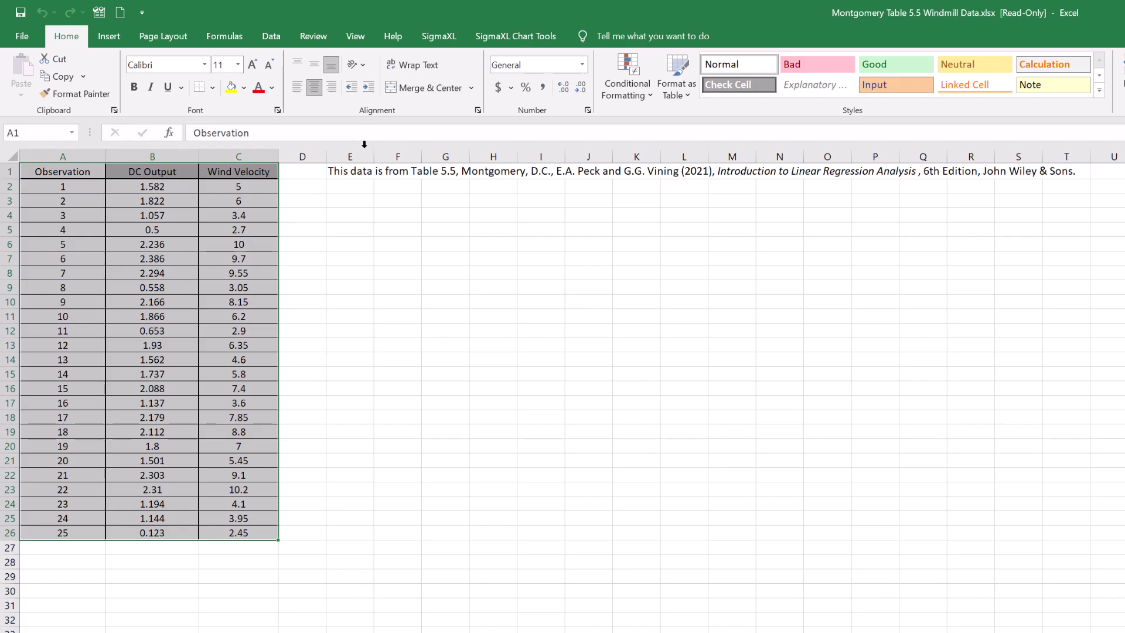
Step: Start a SigmaXL scatter plot on the windmill data, using the entire data table with data labels
left_click(439, 36)
left_click(173, 79)
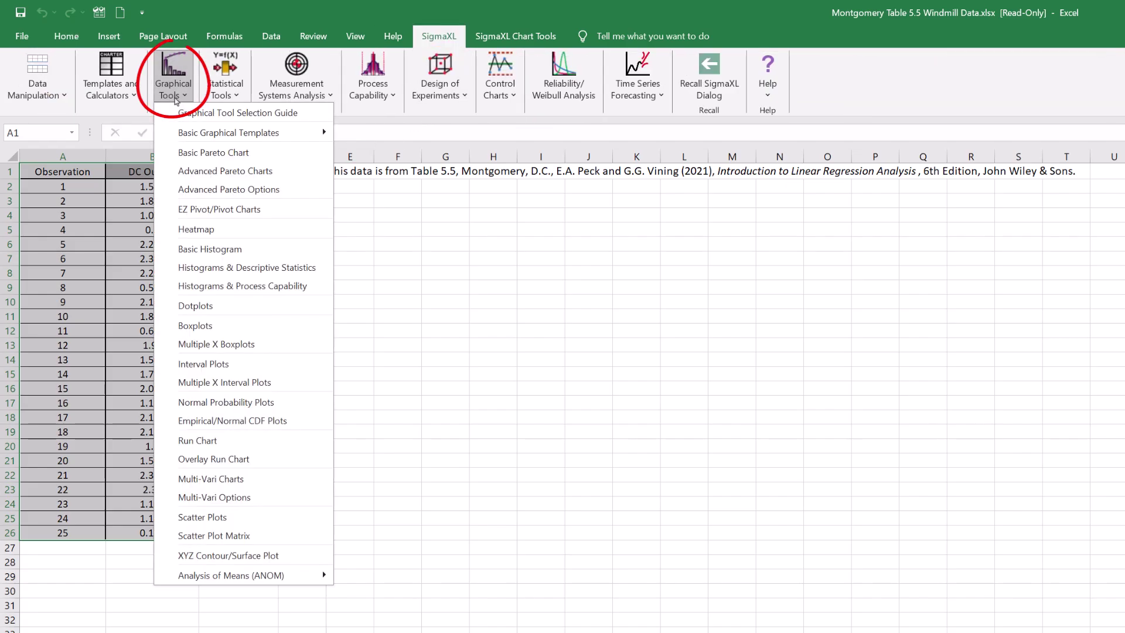
left_click(202, 517)
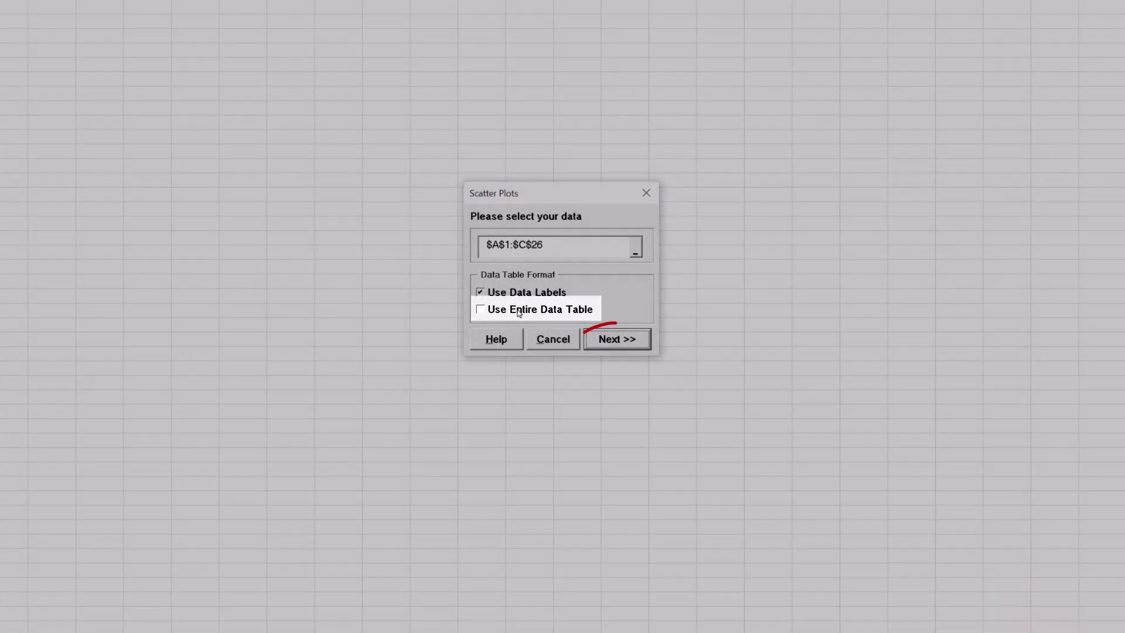
left_click(519, 314)
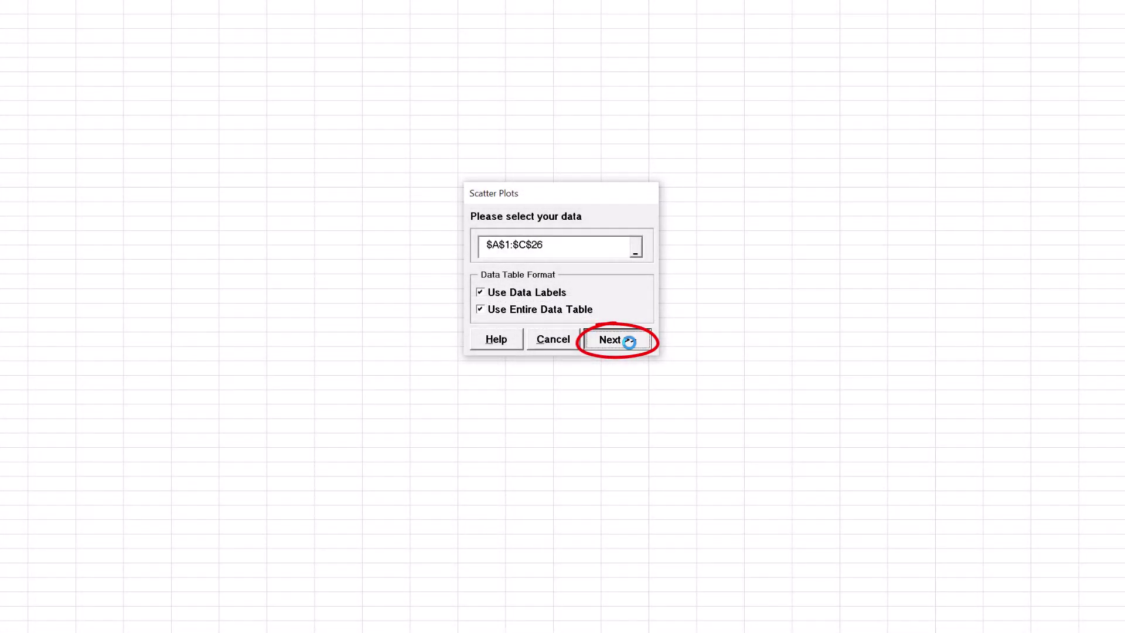
left_click(626, 342)
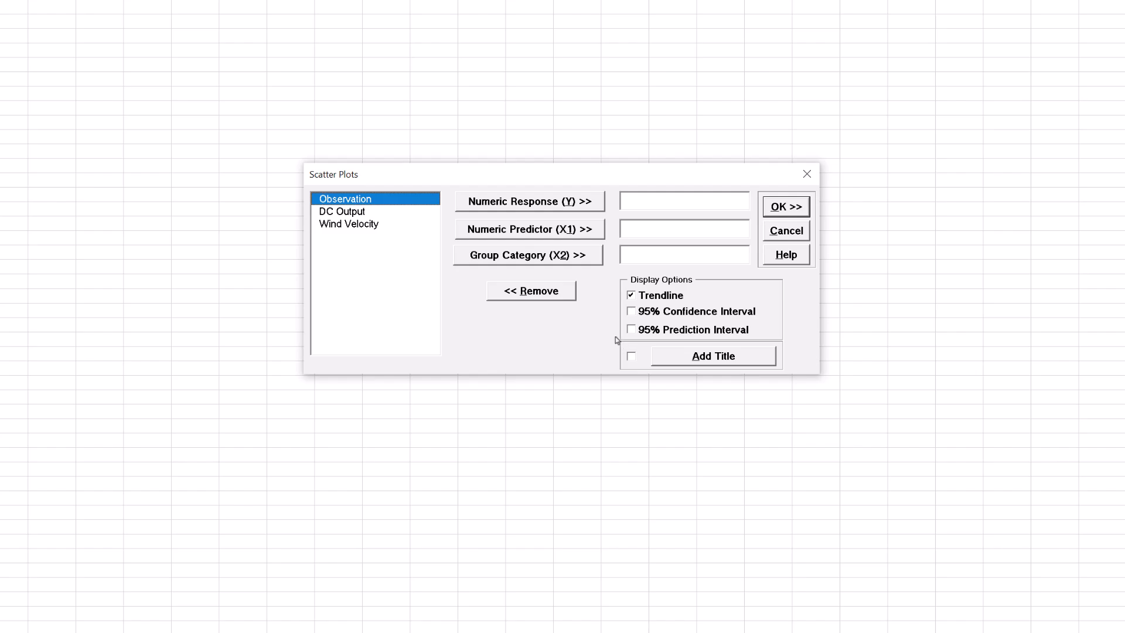
Step: Create the scatter plot with DC Output as numeric response (Y) and Wind Velocity as numeric predictor (X1), keeping the trendline
left_click(350, 212)
left_click(516, 206)
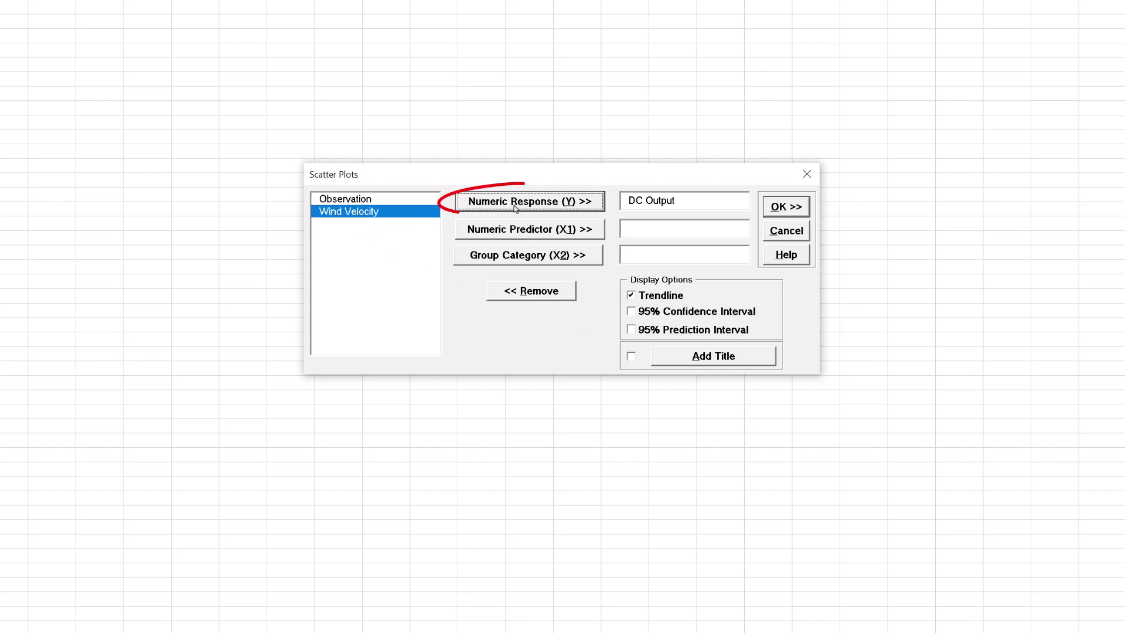
left_click(378, 213)
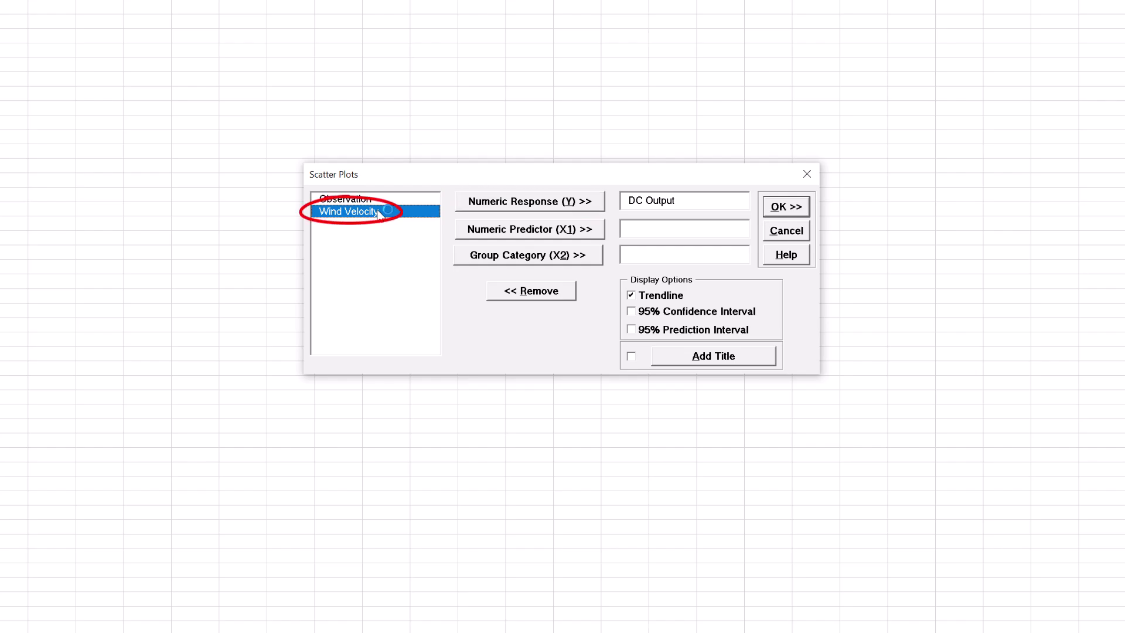
left_click(593, 230)
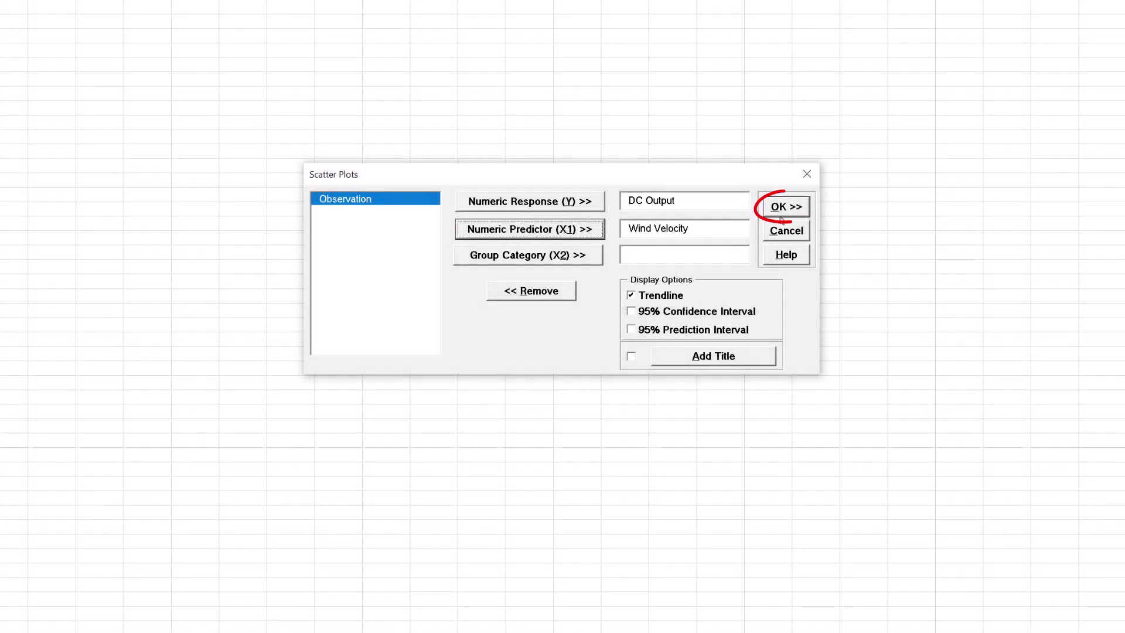
left_click(781, 216)
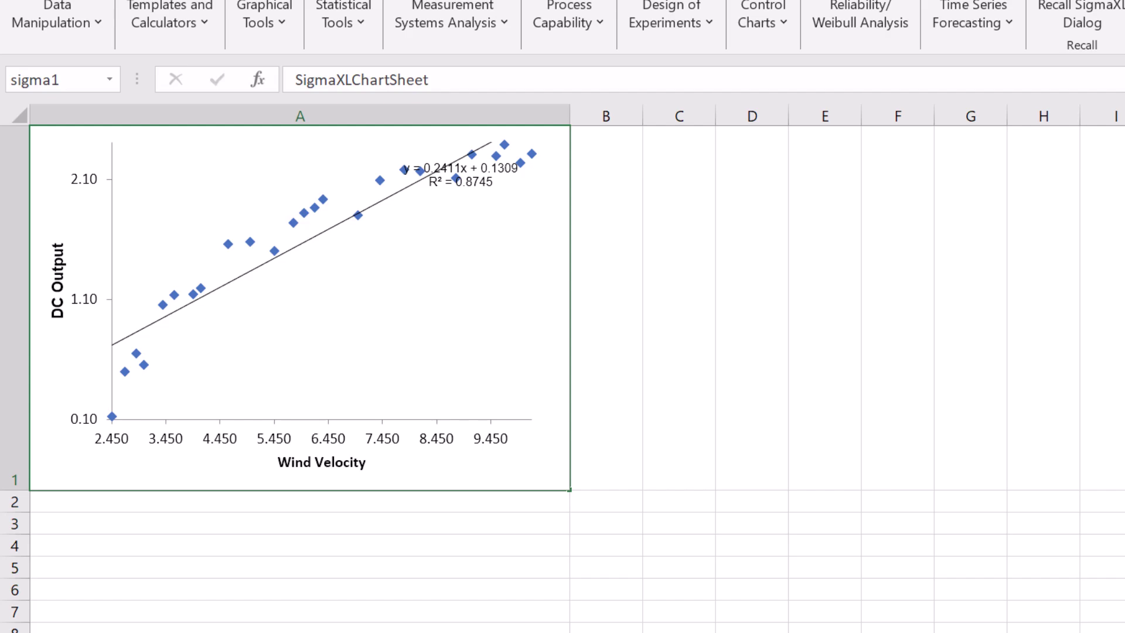
Step: Change the scatter plot's linear trendline to a polynomial of order 2
left_click(318, 240)
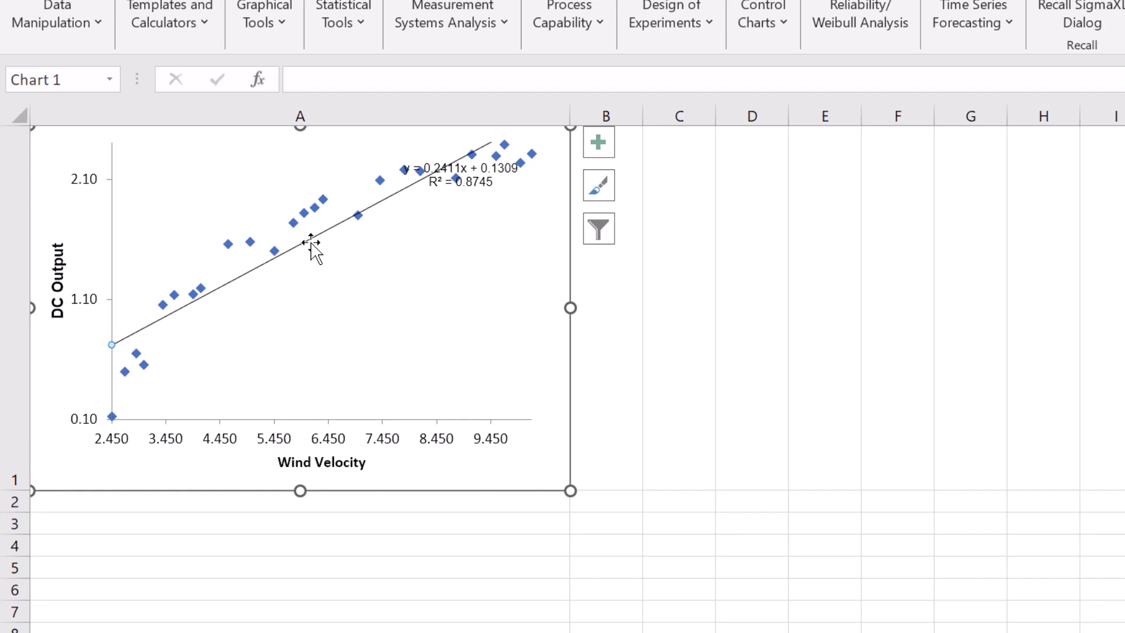
right_click(305, 241)
left_click(397, 403)
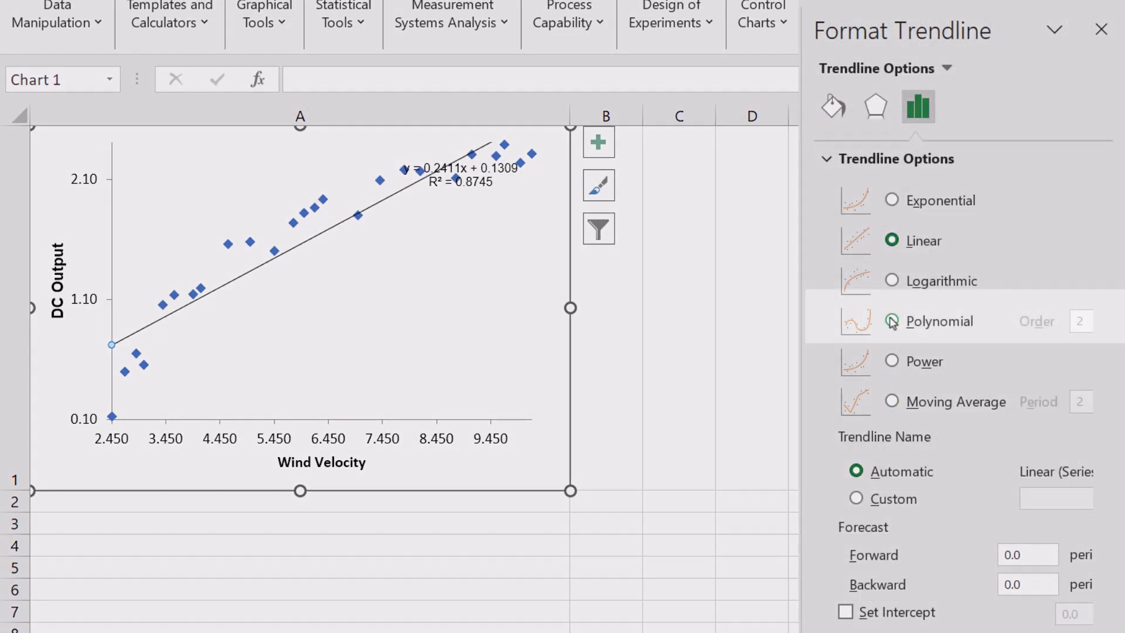
left_click(892, 321)
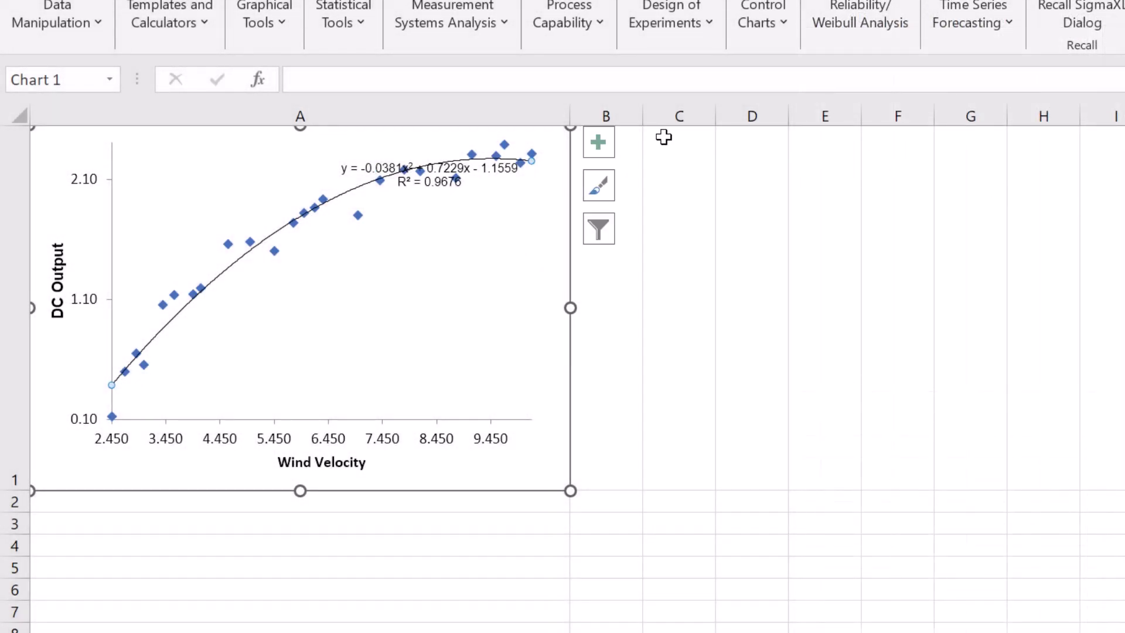
Step: Move the trendline equation and R² label toward the plot's upper-left area, clear of the data points, and deselect it
left_click(465, 168)
left_click_drag(465, 167, 327, 154)
key("Escape")
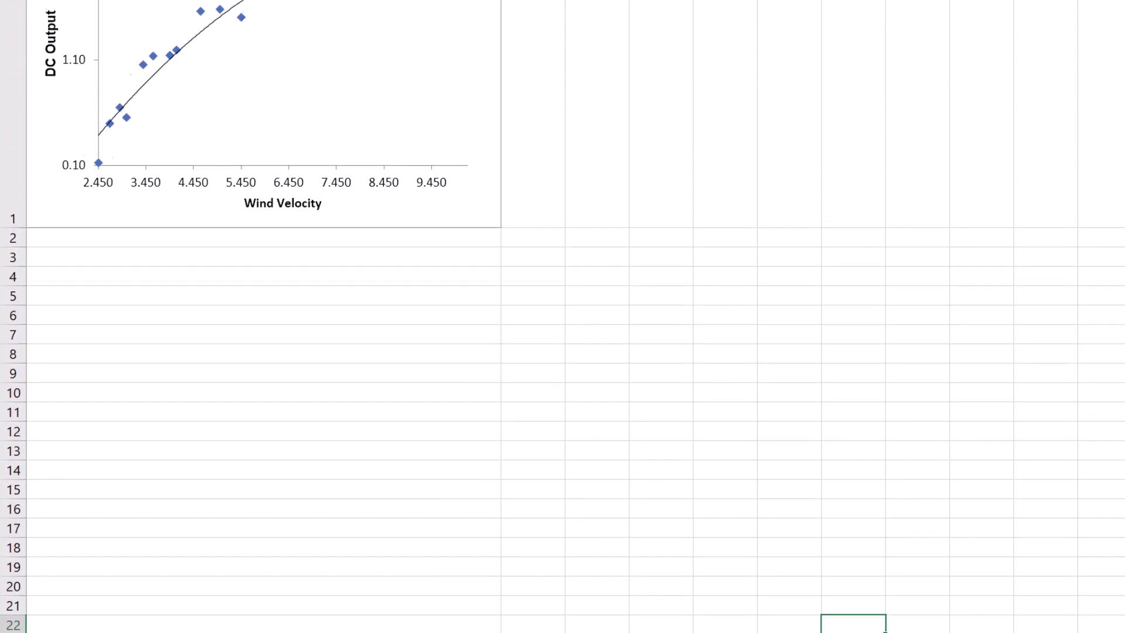
Step: Return to the original windmill data and start fitting an advanced multiple regression model on range A1:C26 with data labels
left_click(105, 603)
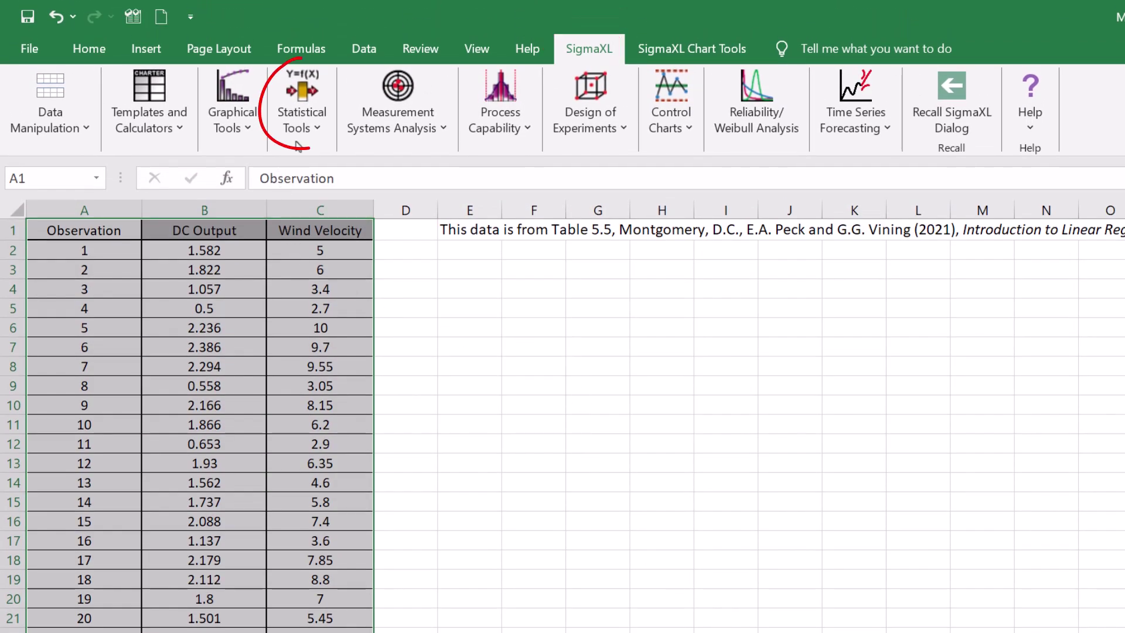
left_click(310, 132)
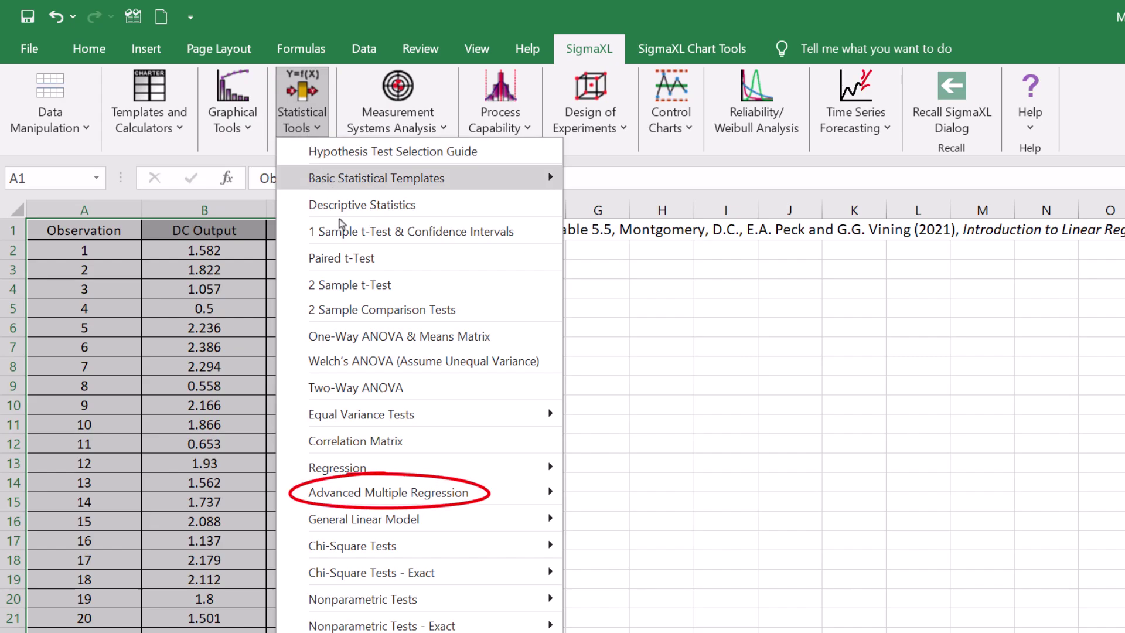
mouse_move(442, 492)
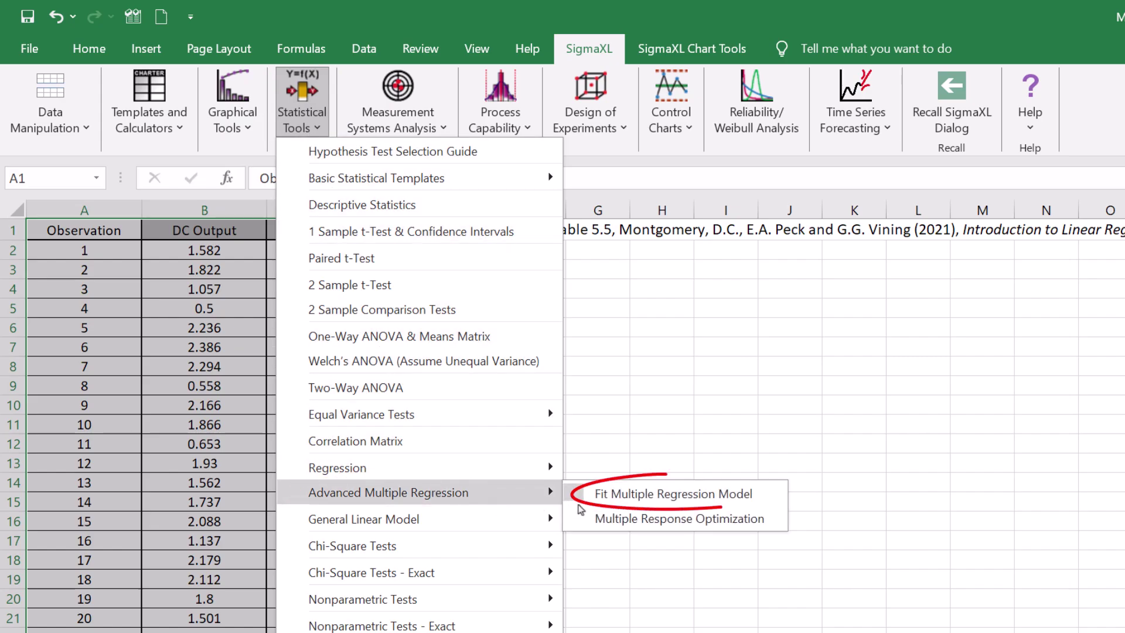
left_click(626, 503)
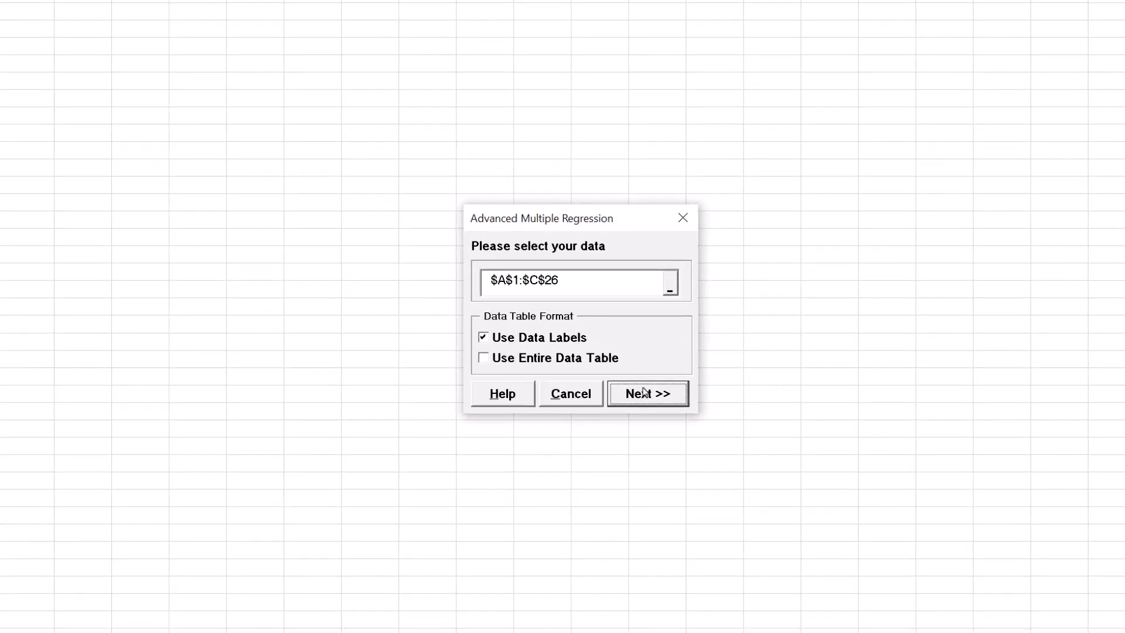
left_click(646, 394)
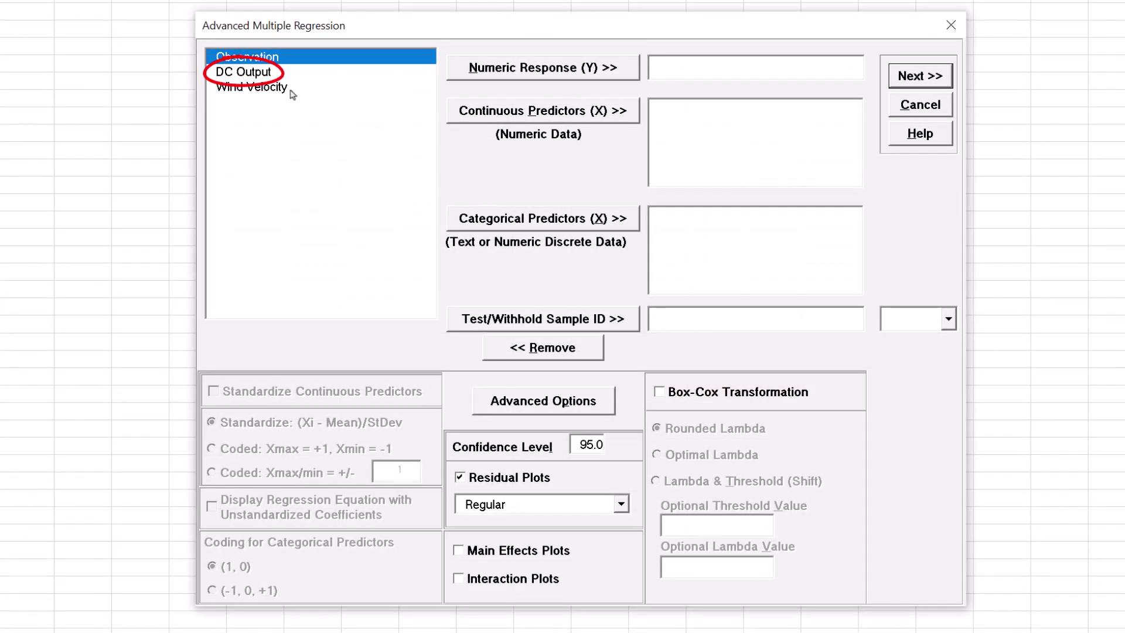
Step: Assign DC Output as the regression's numeric response and Wind Velocity as its continuous predictor
left_click(276, 74)
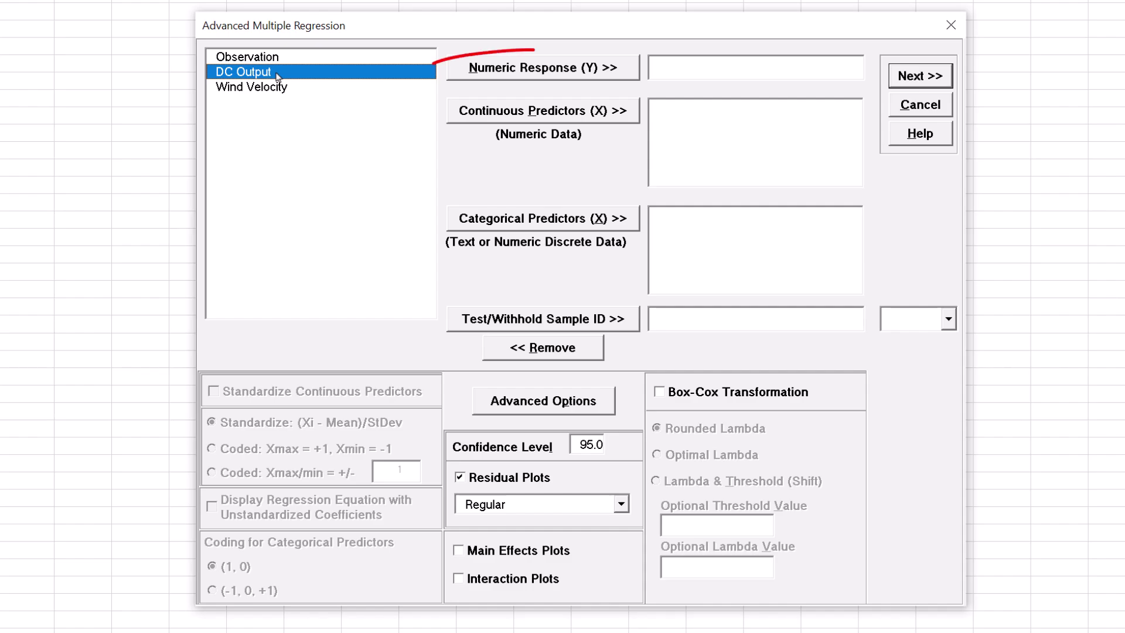
left_click(536, 69)
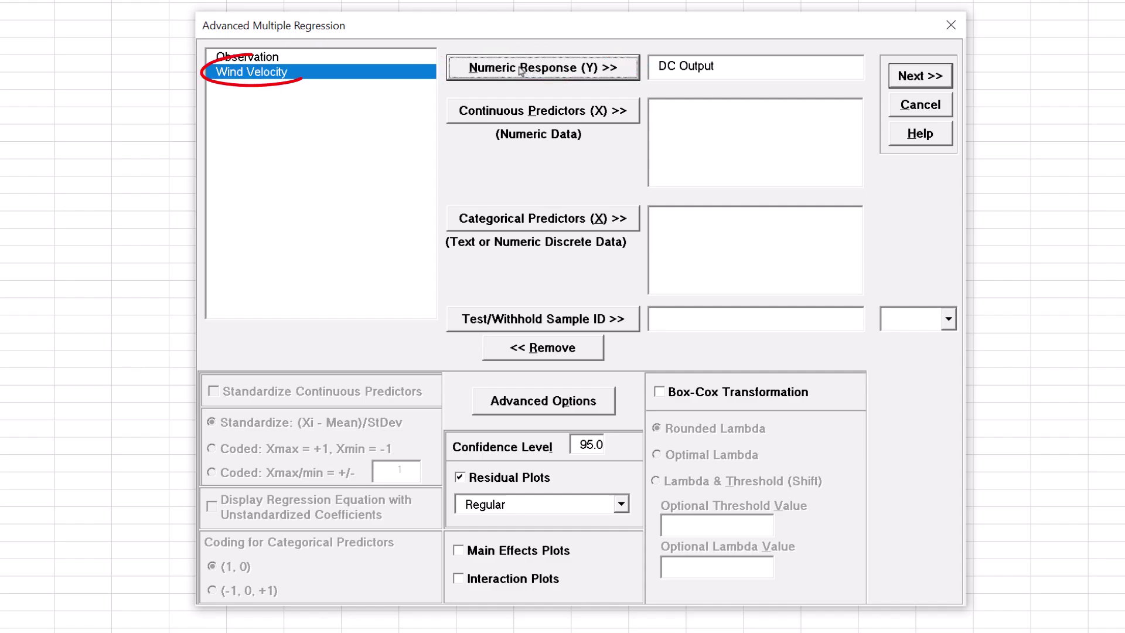
left_click(510, 117)
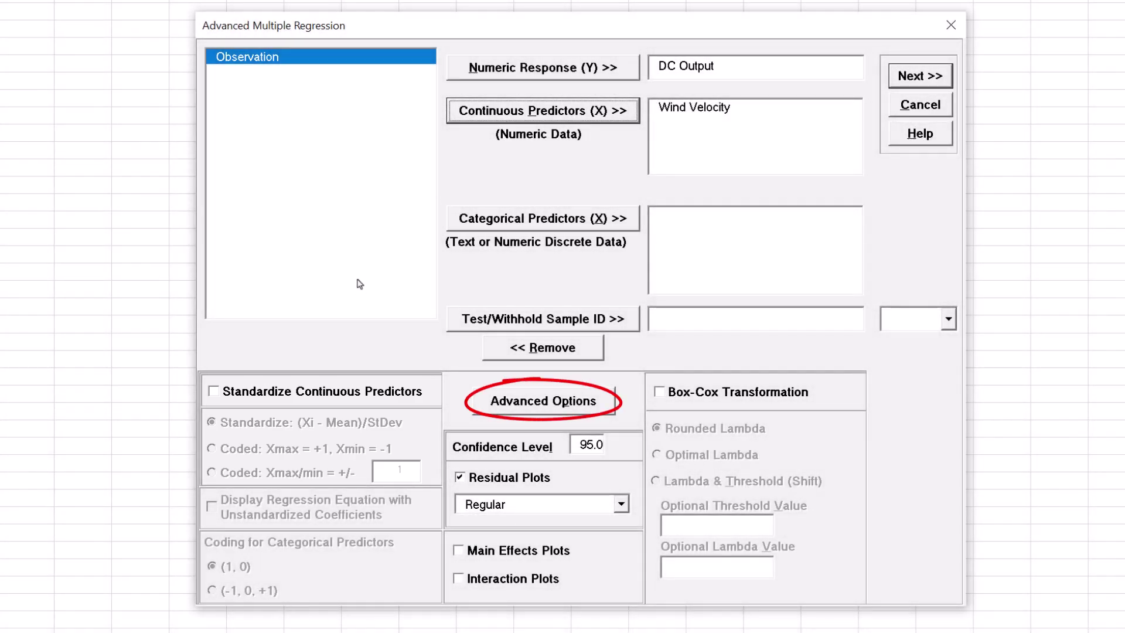
Step: Enable the Box-Tidwell test and power transformation recommendation for continuous predictors in the regression's advanced options
left_click(536, 405)
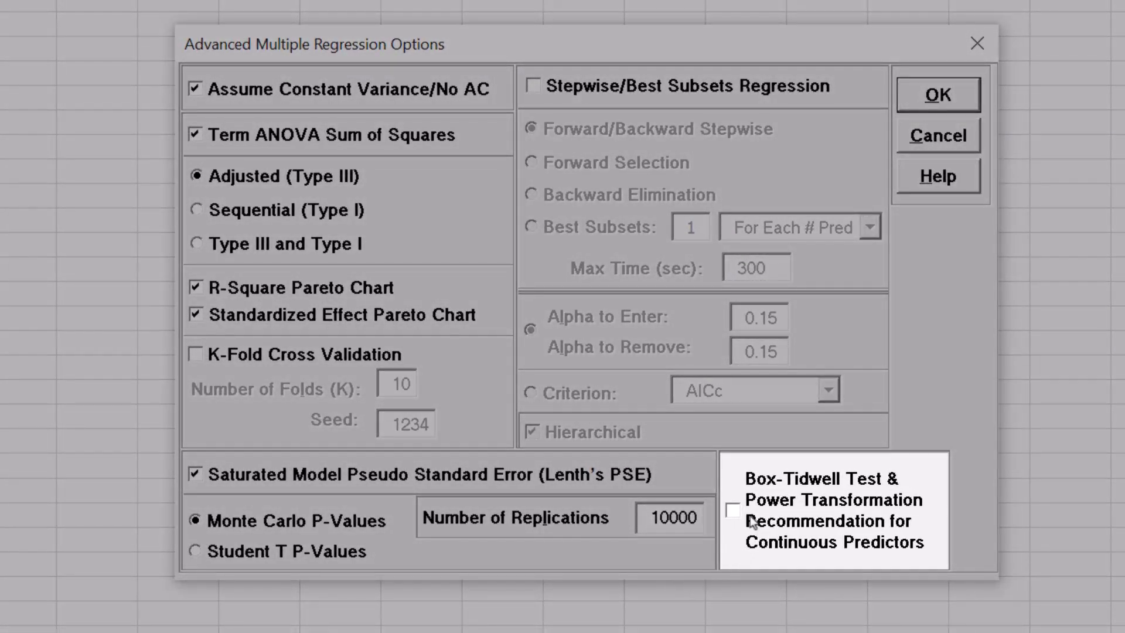
left_click(753, 521)
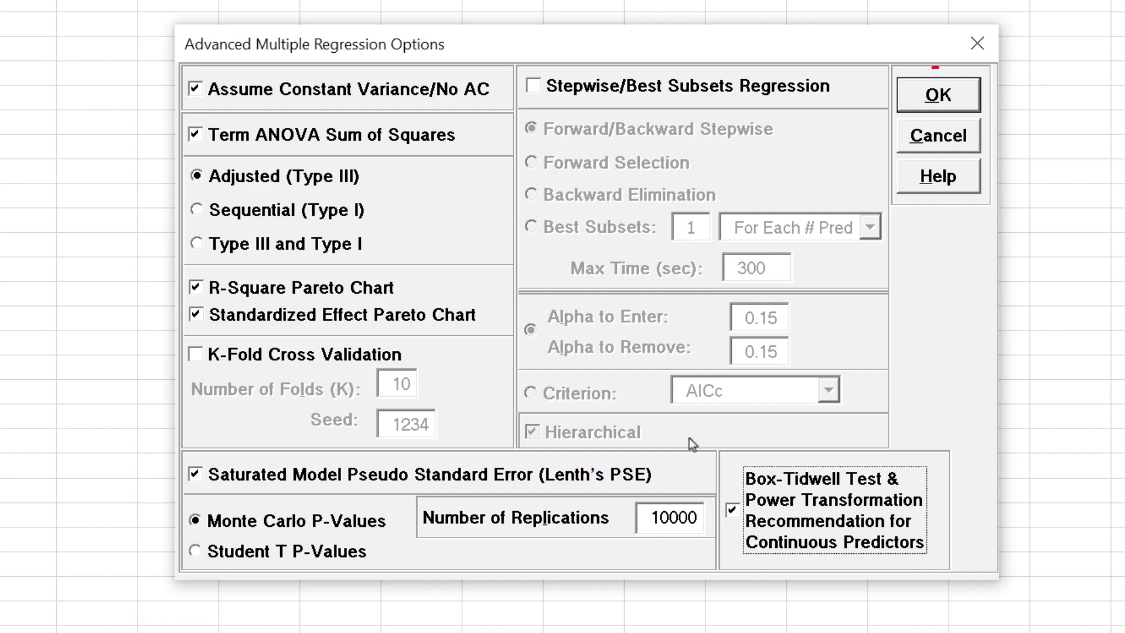
left_click(938, 95)
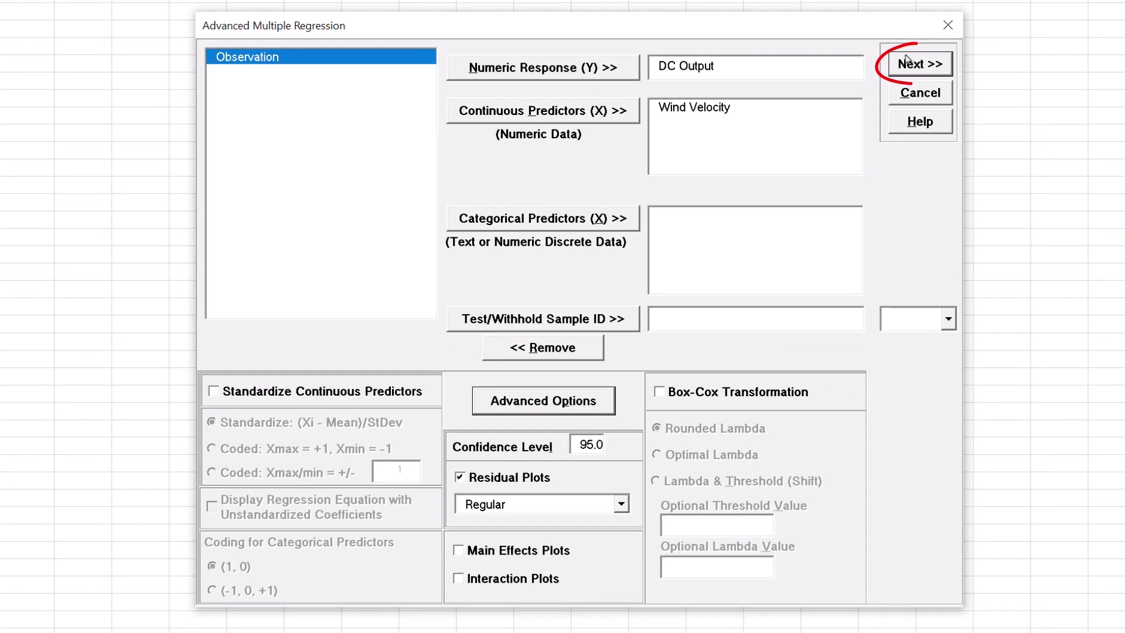
Step: Add Wind Velocity as a model term with the constant included and run the regression
left_click(908, 63)
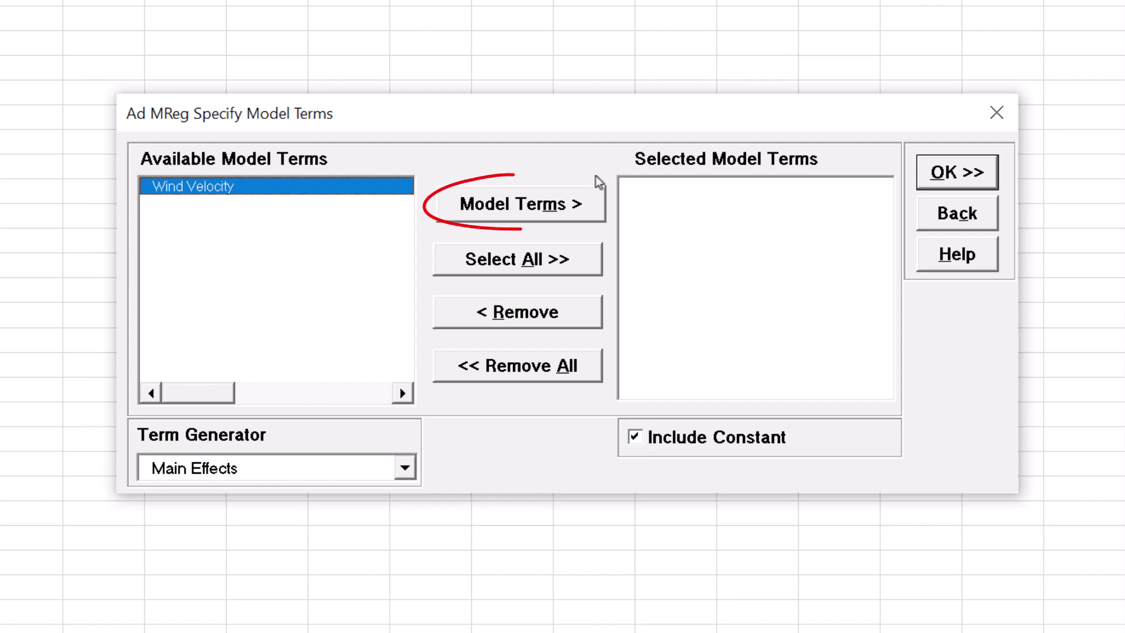
left_click(554, 205)
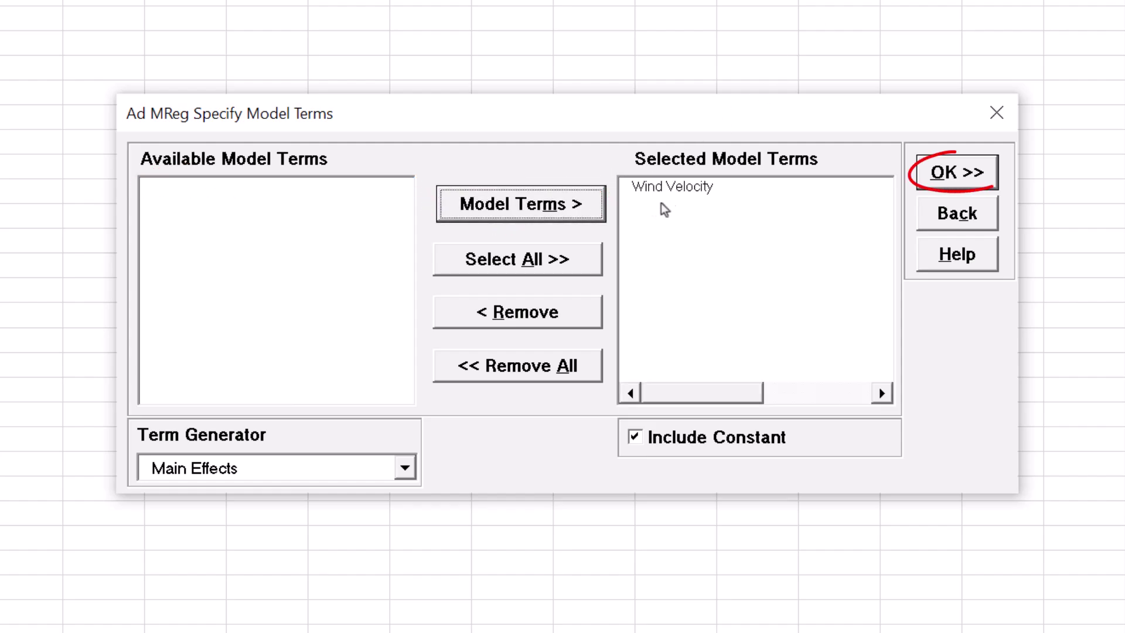
left_click(953, 175)
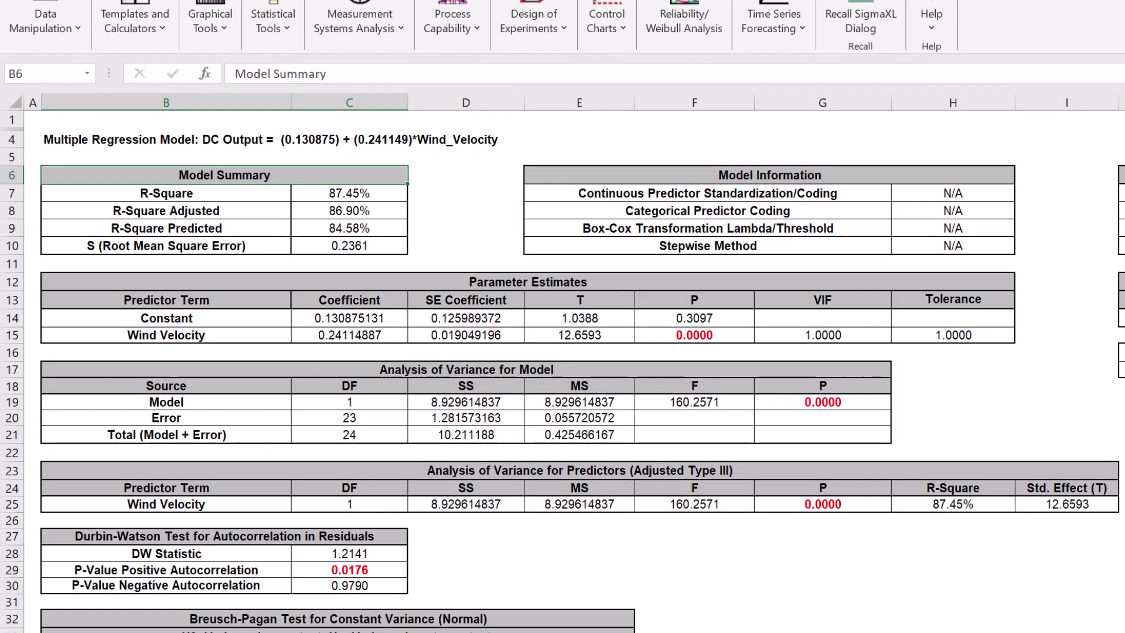
Step: Examine the regression's residuals sheet, then the Box-Tidwell results on the model sheet for DC Output
key("ctrl+Page_Down")
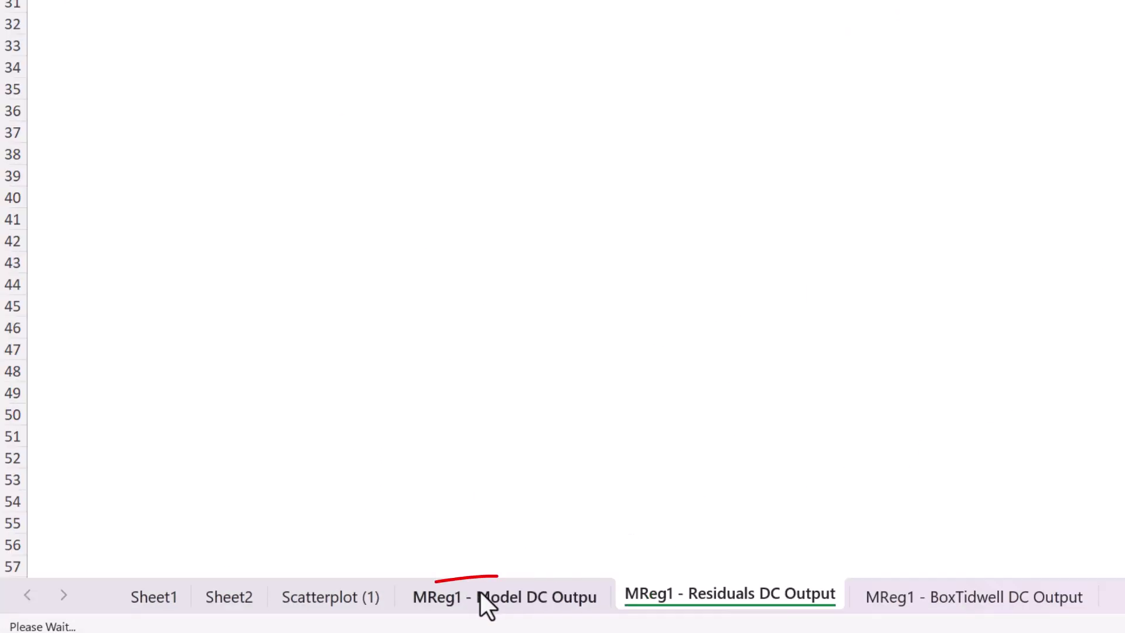
left_click(480, 595)
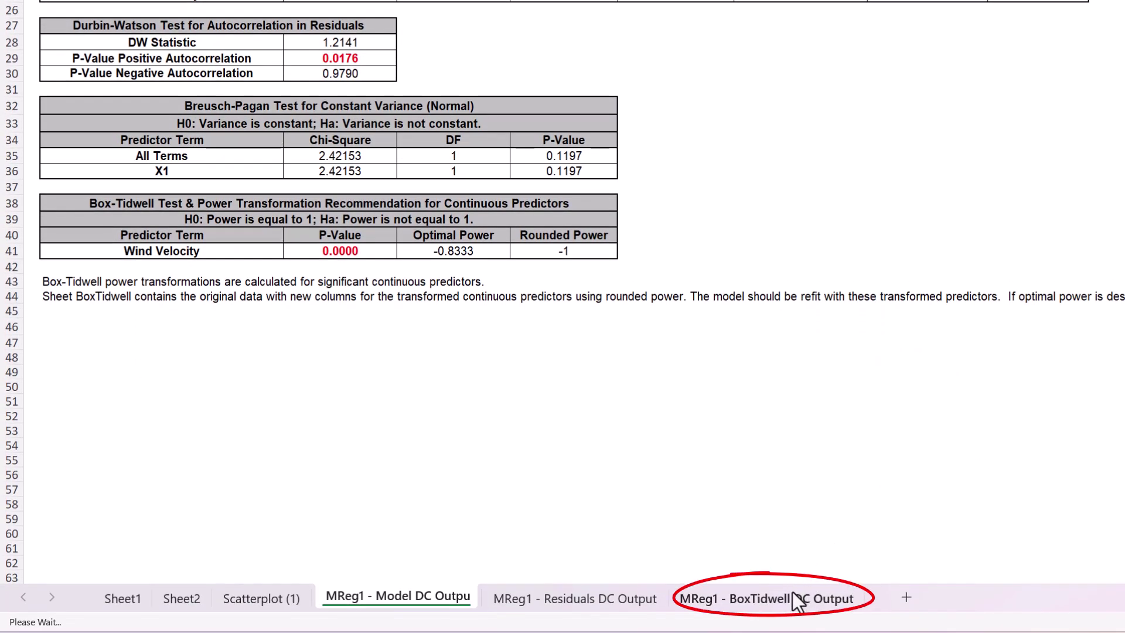
Step: Start a scatter plot on the BoxTidwell DC Output sheet, using its entire data table with data labels
left_click(789, 599)
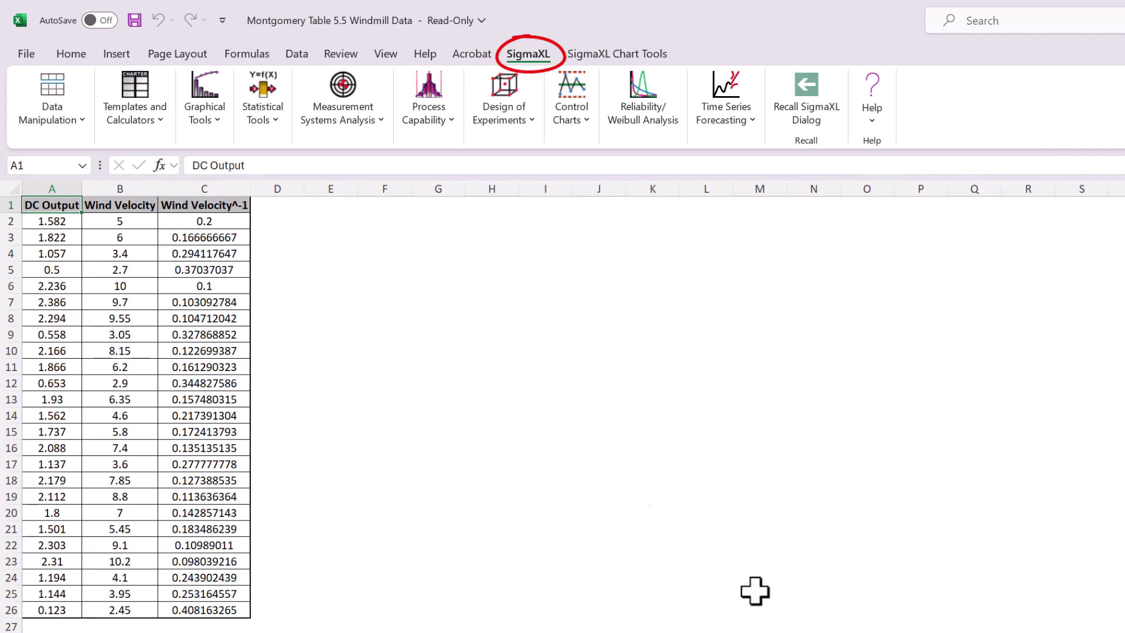
left_click(211, 110)
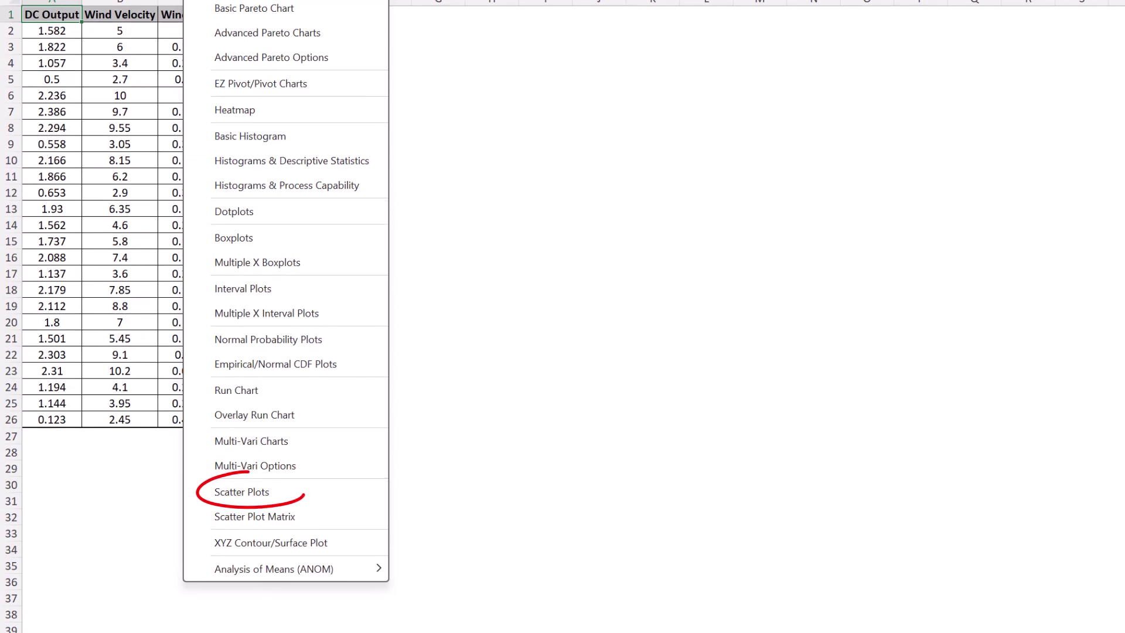
left_click(291, 493)
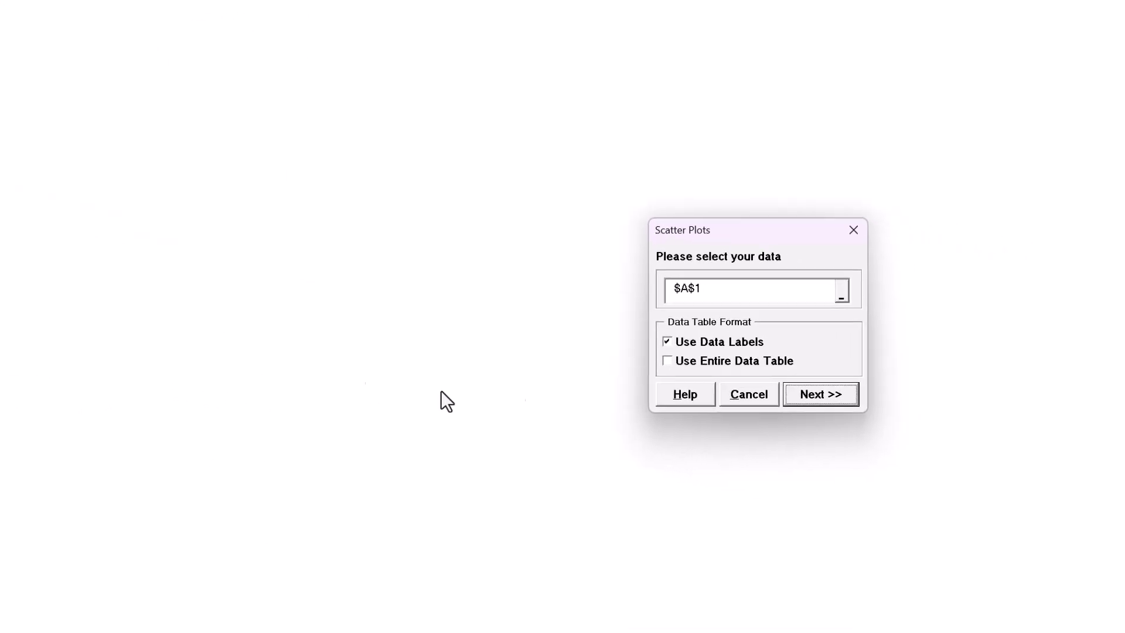
left_click(739, 361)
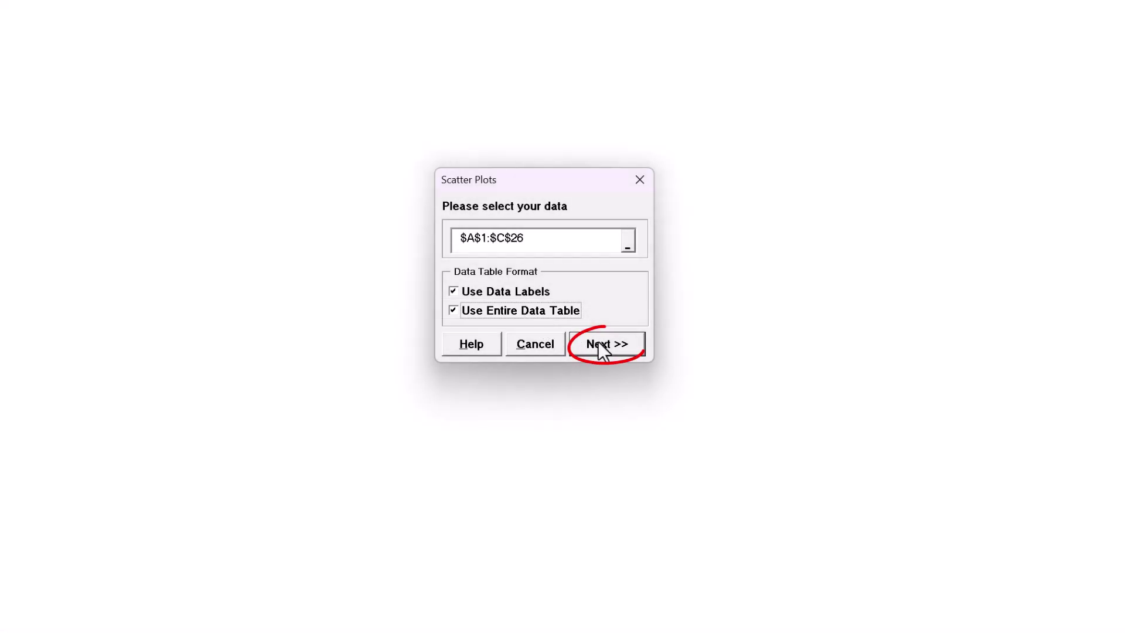
left_click(599, 344)
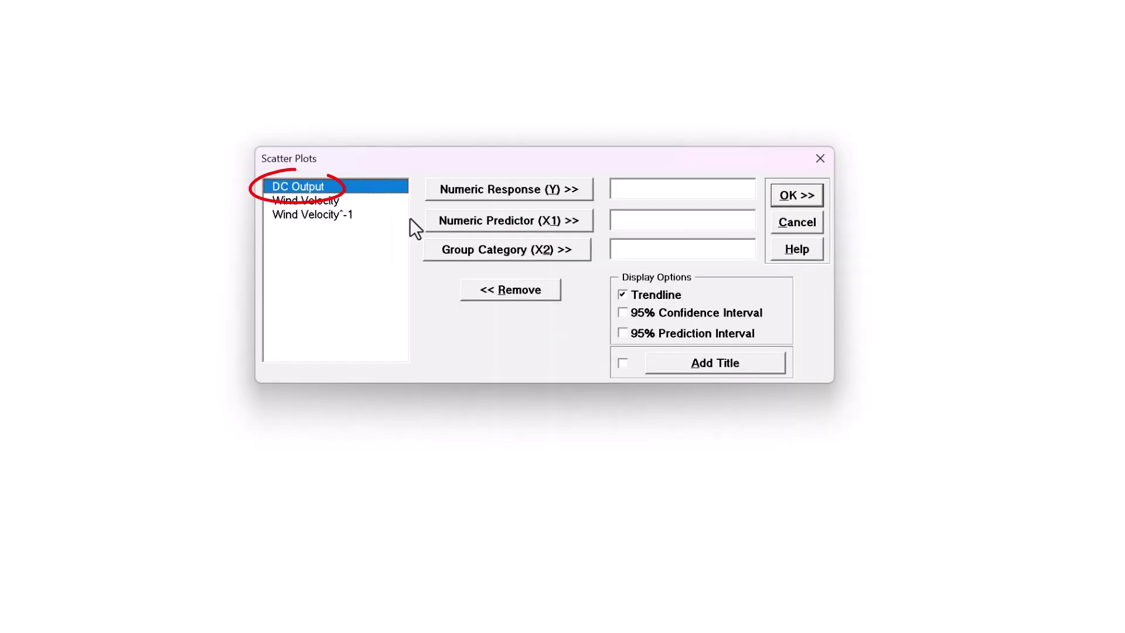
Step: Create the scatter plot with DC Output as numeric response, Wind Velocity^-1 as numeric predictor and the trendline shown
left_click(459, 189)
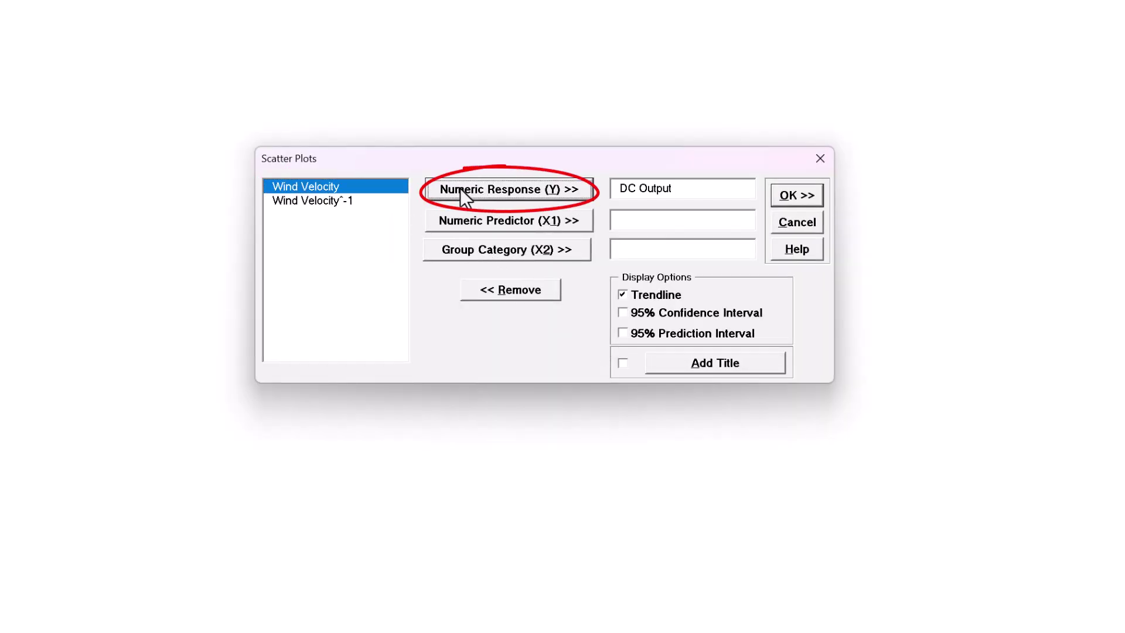
left_click(351, 198)
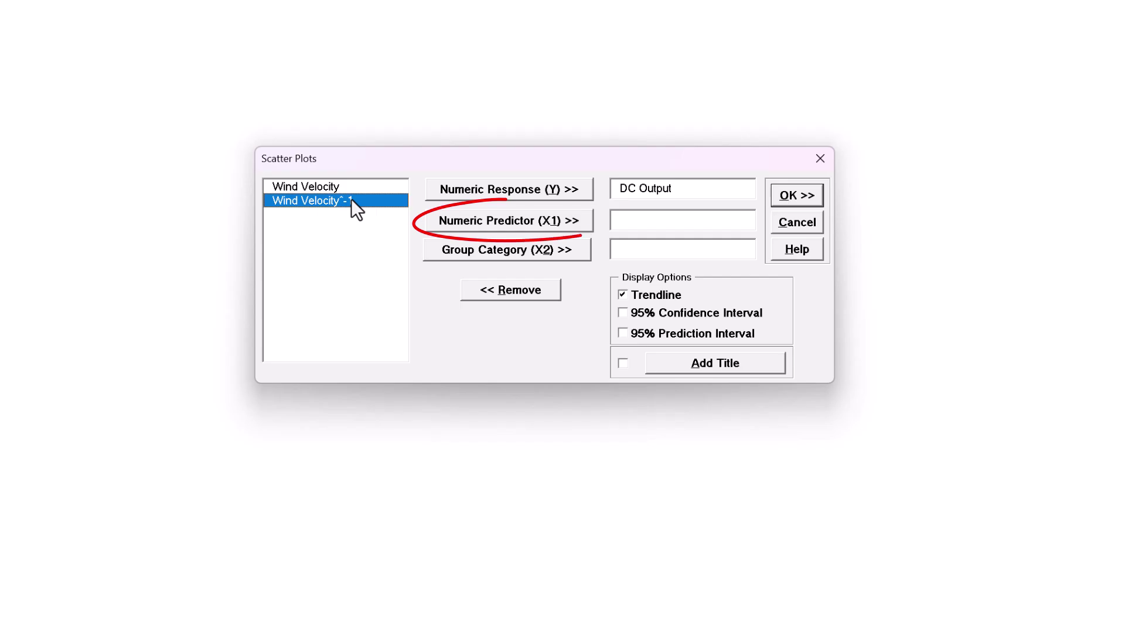
left_click(469, 224)
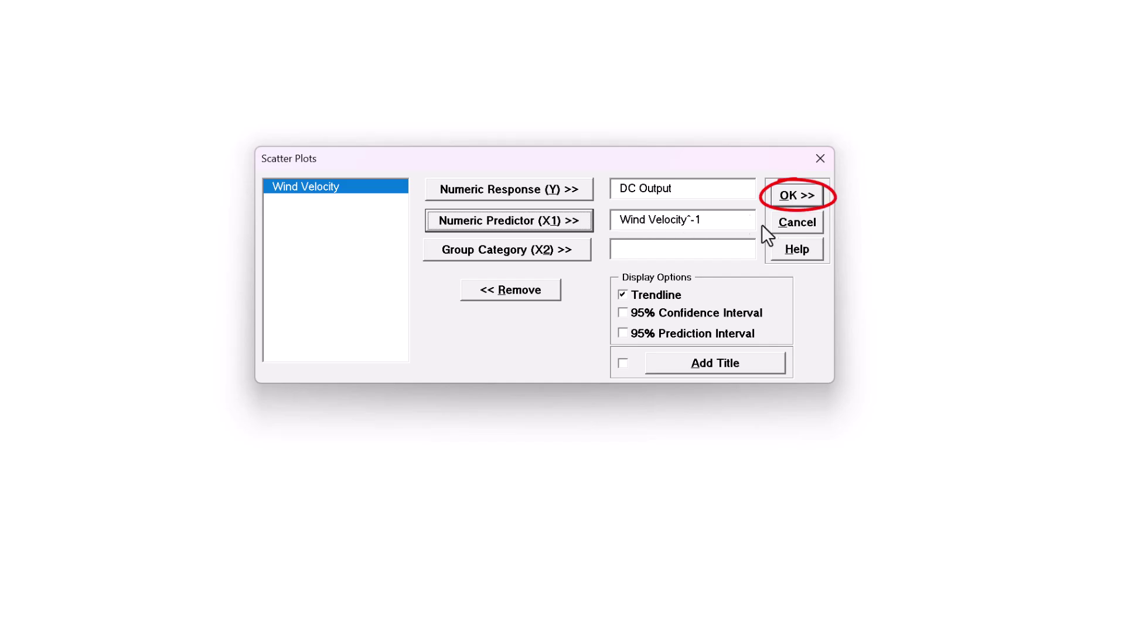
left_click(795, 202)
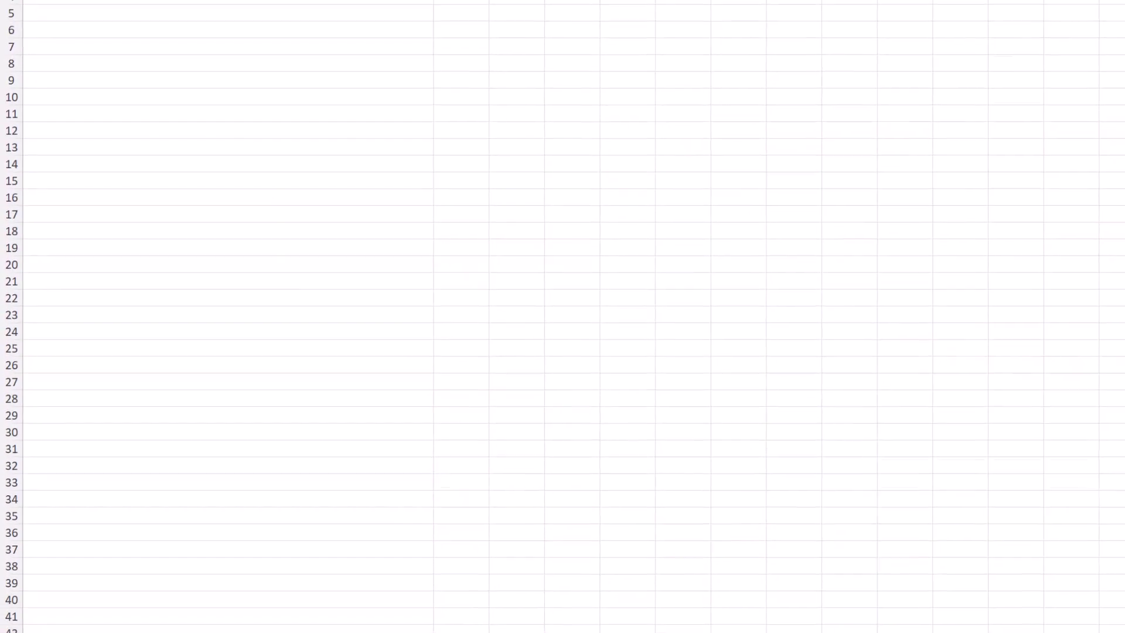
Step: Return to the BoxTidwell DC Output sheet and start fitting an advanced multiple regression model on A1:C26 with data labels
left_click(719, 604)
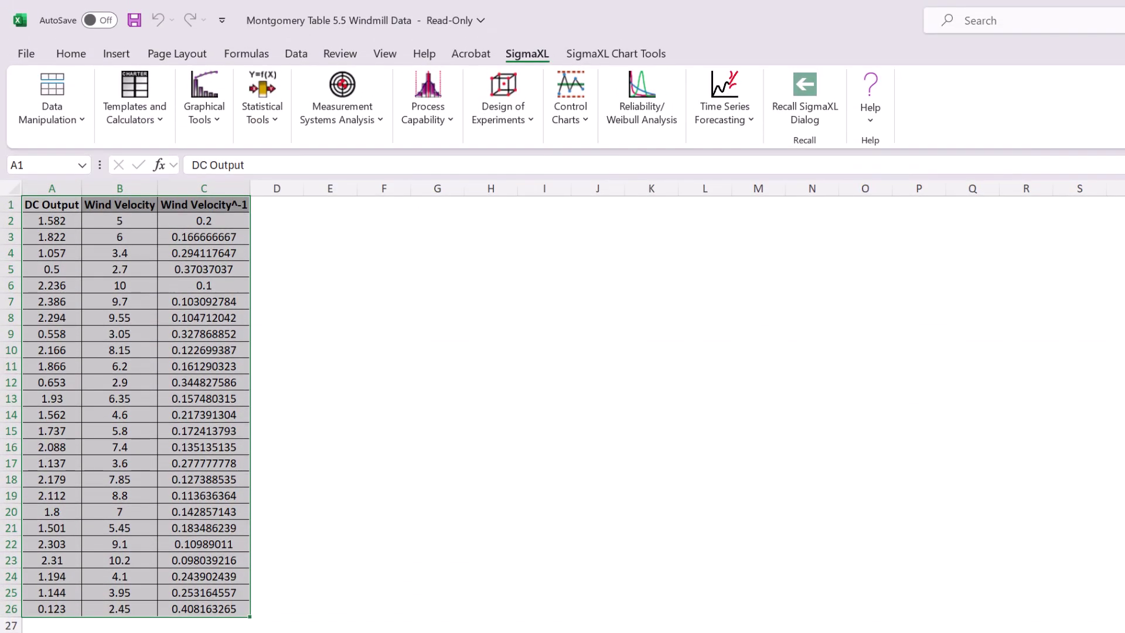
left_click(271, 120)
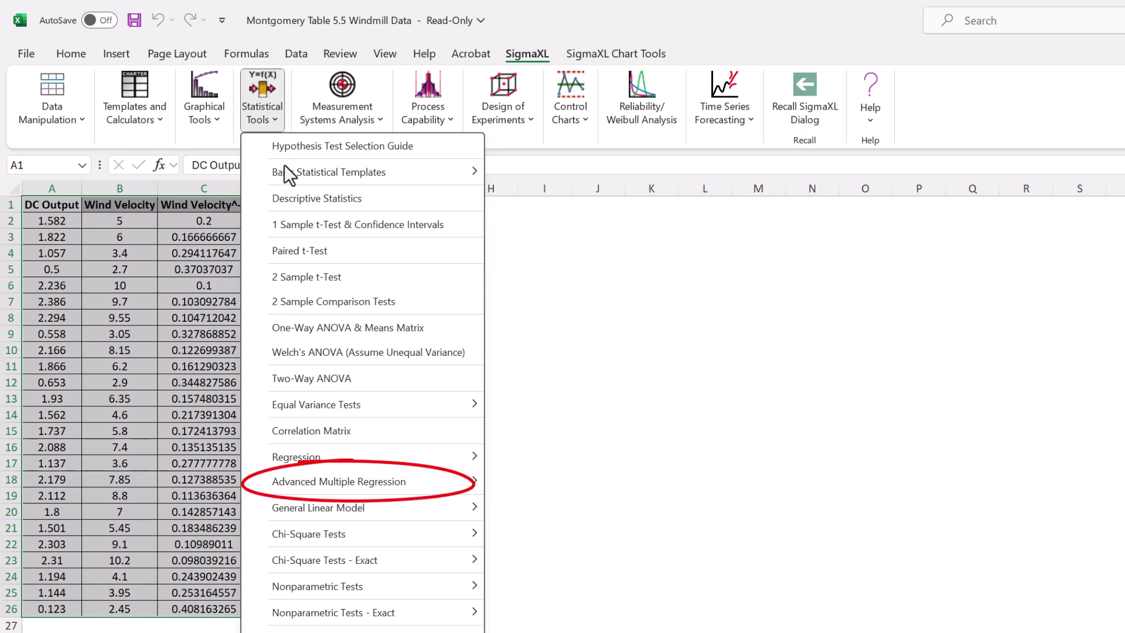
mouse_move(334, 483)
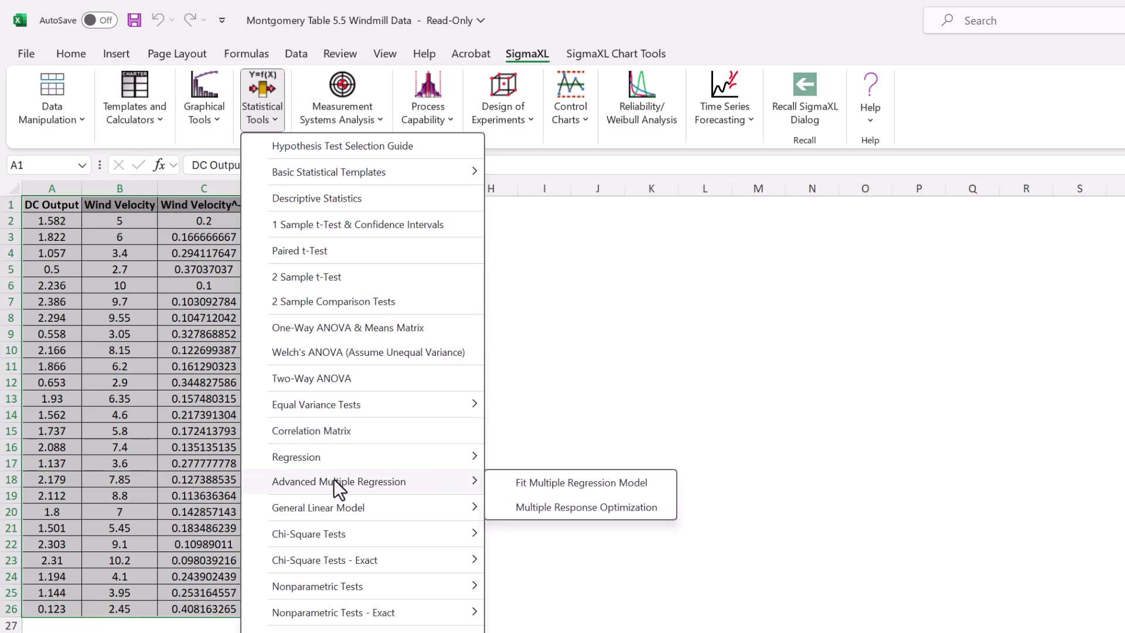
left_click(513, 484)
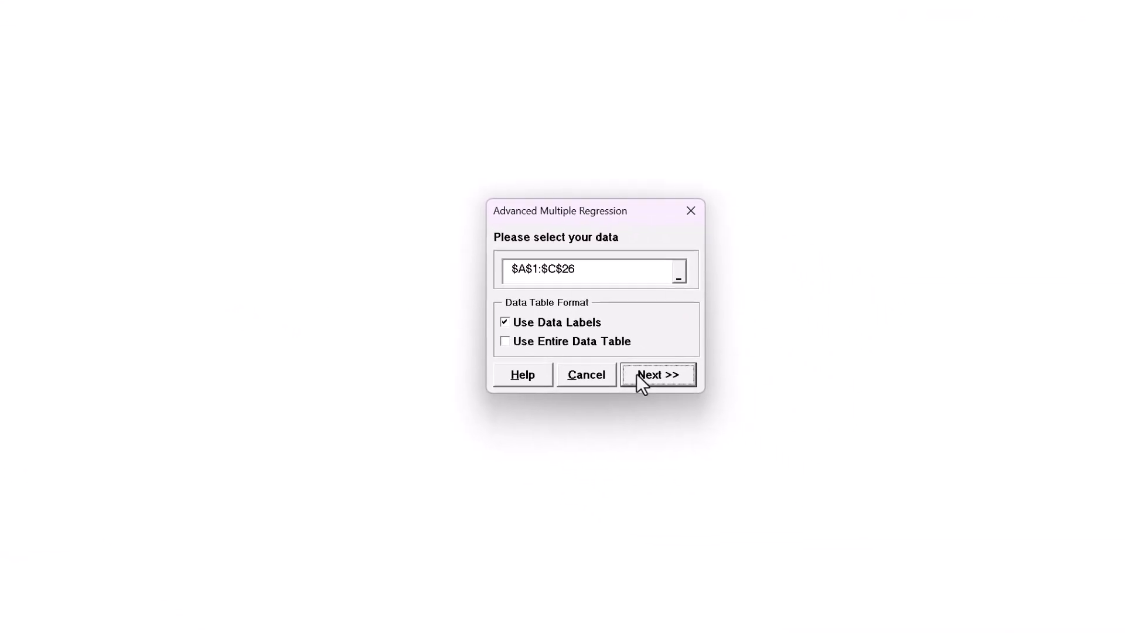
left_click(737, 422)
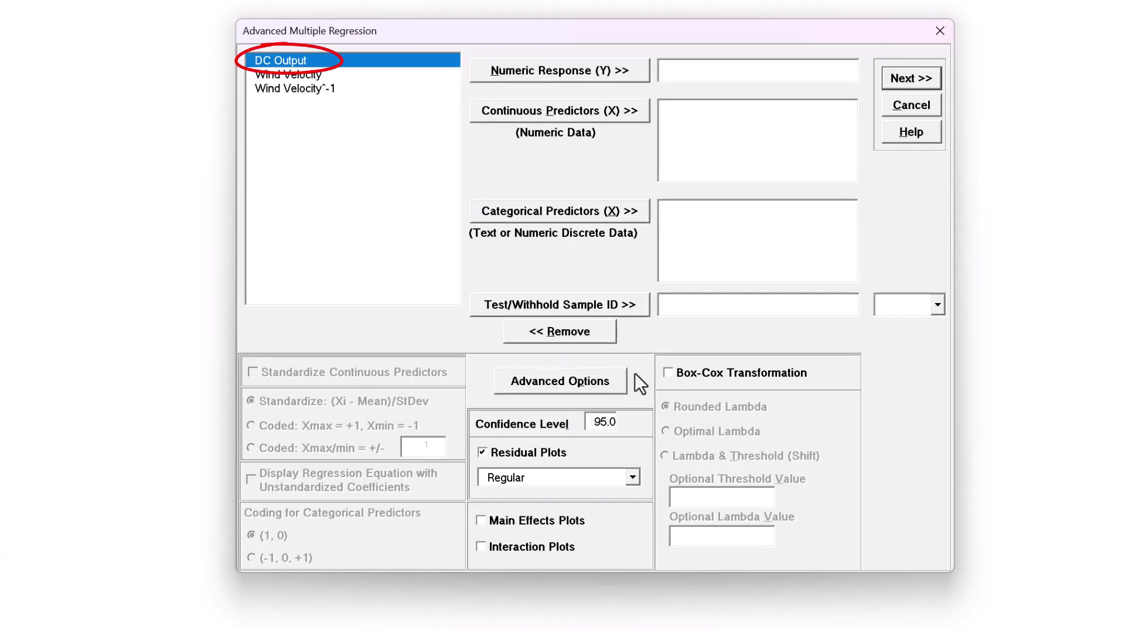
Step: Assign DC Output as the numeric response and Wind Velocity^-1 as the continuous predictor
left_click(496, 72)
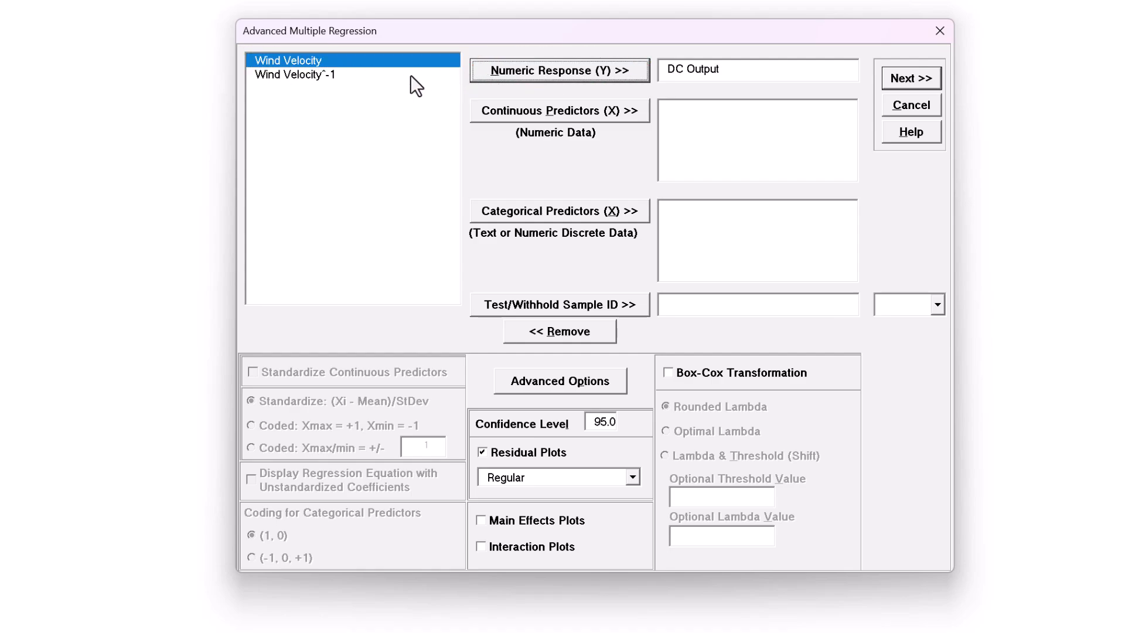
left_click(375, 73)
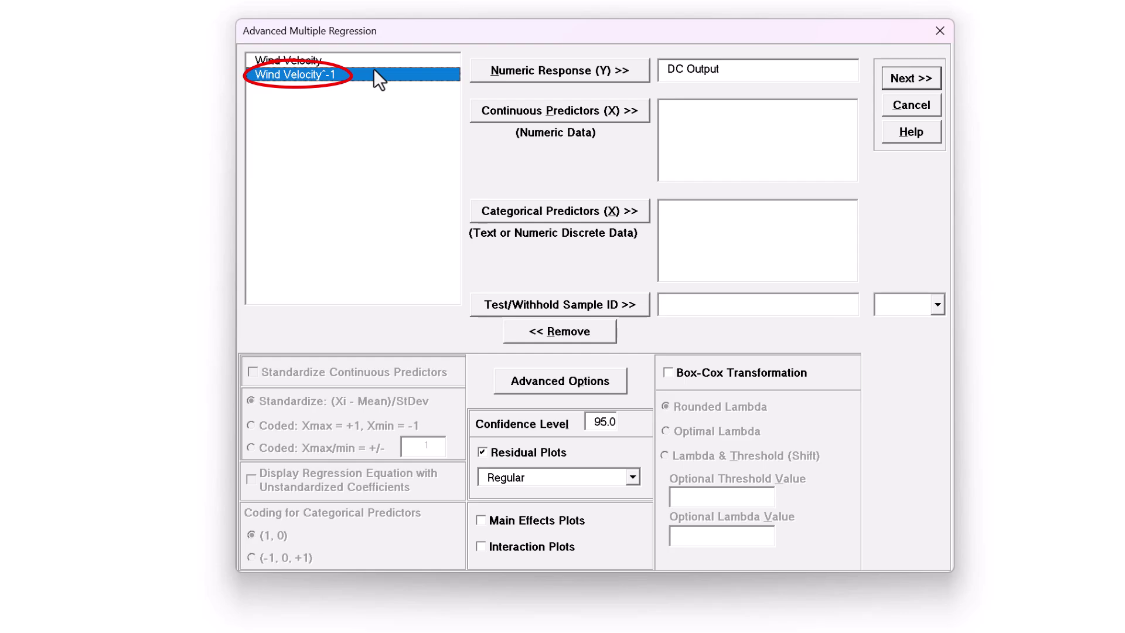
left_click(580, 116)
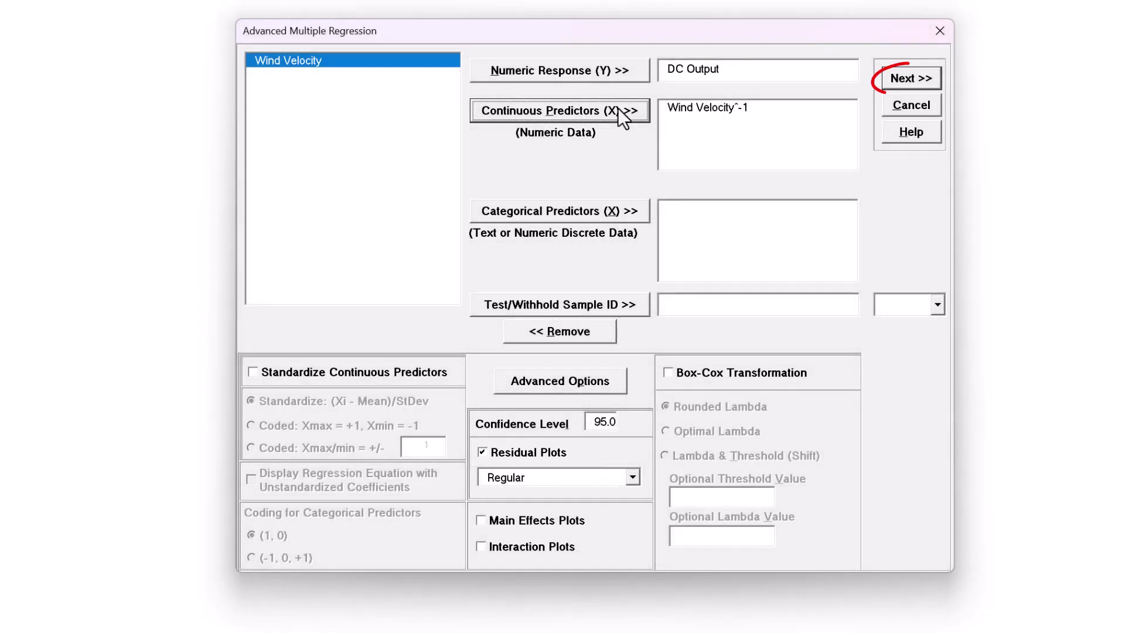
Step: Run the regression with Wind Velocity^-1 as model term and the constant included, and view its residuals sheet
left_click(901, 81)
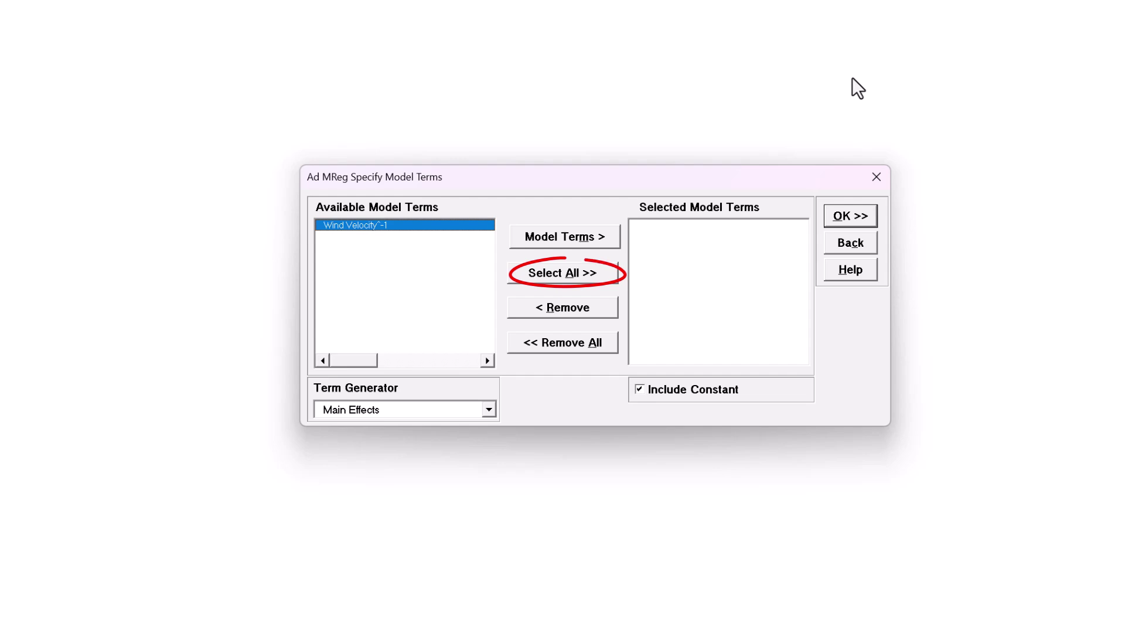
left_click(554, 275)
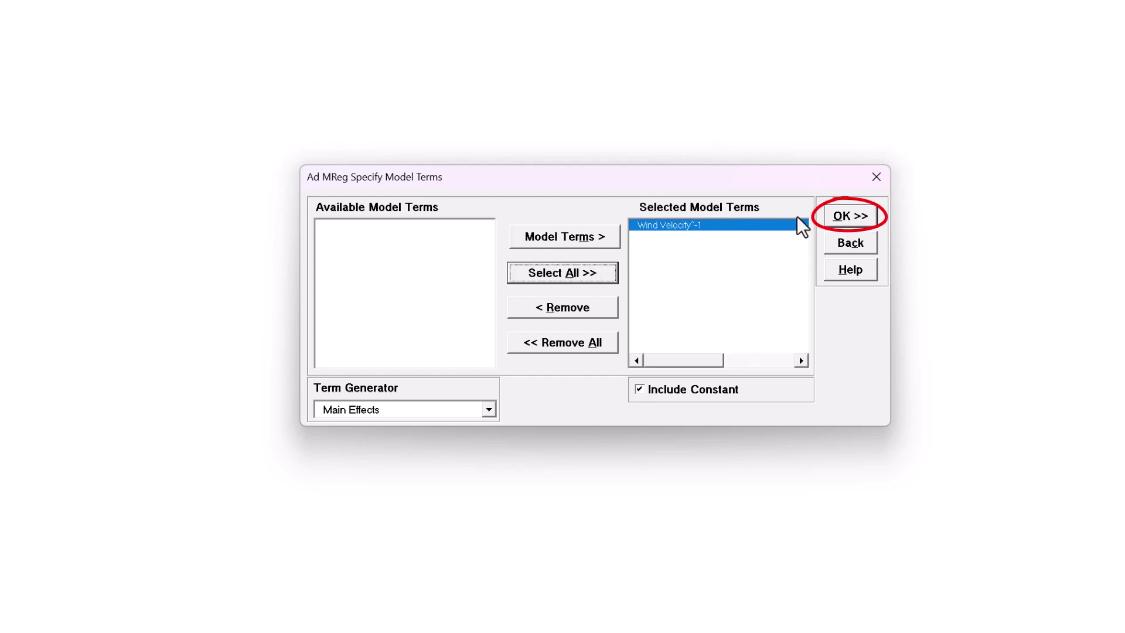
left_click(859, 216)
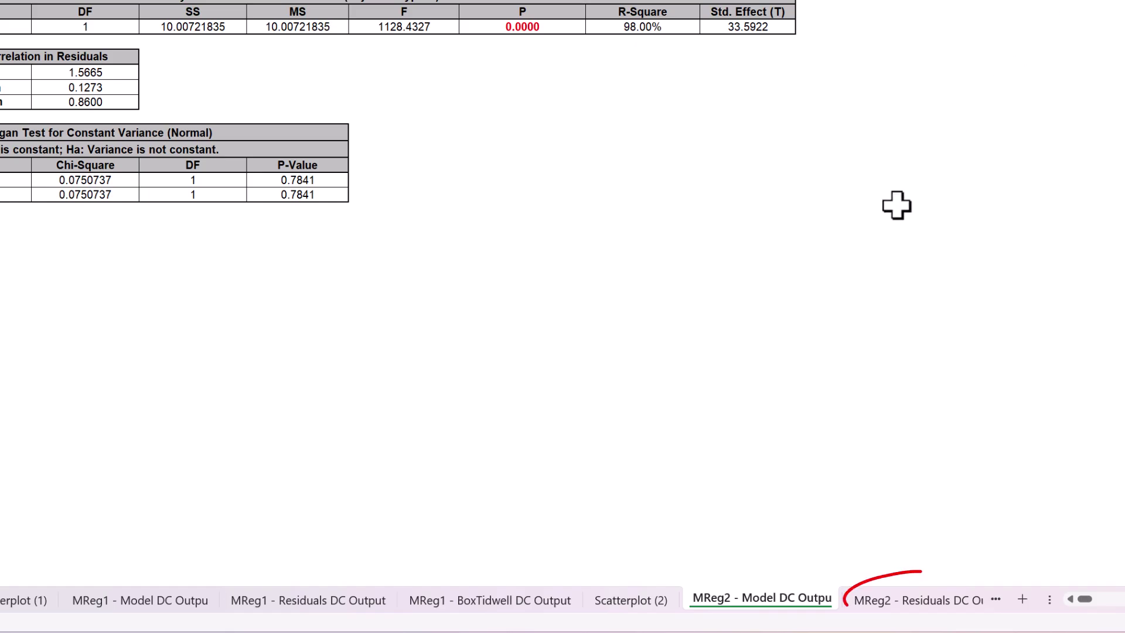
left_click(898, 607)
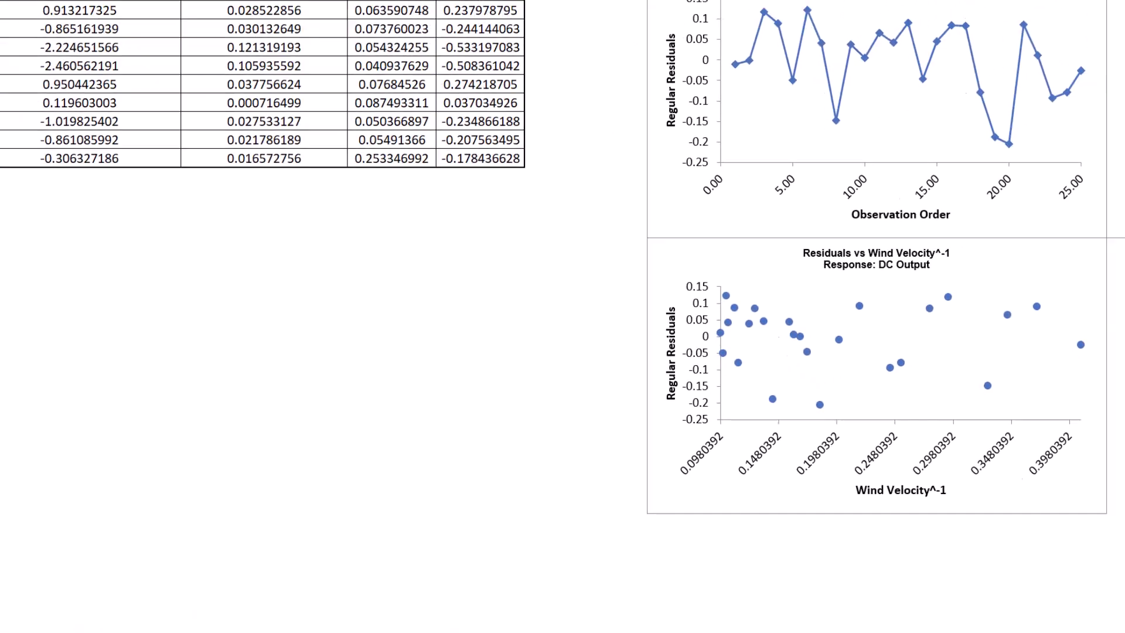
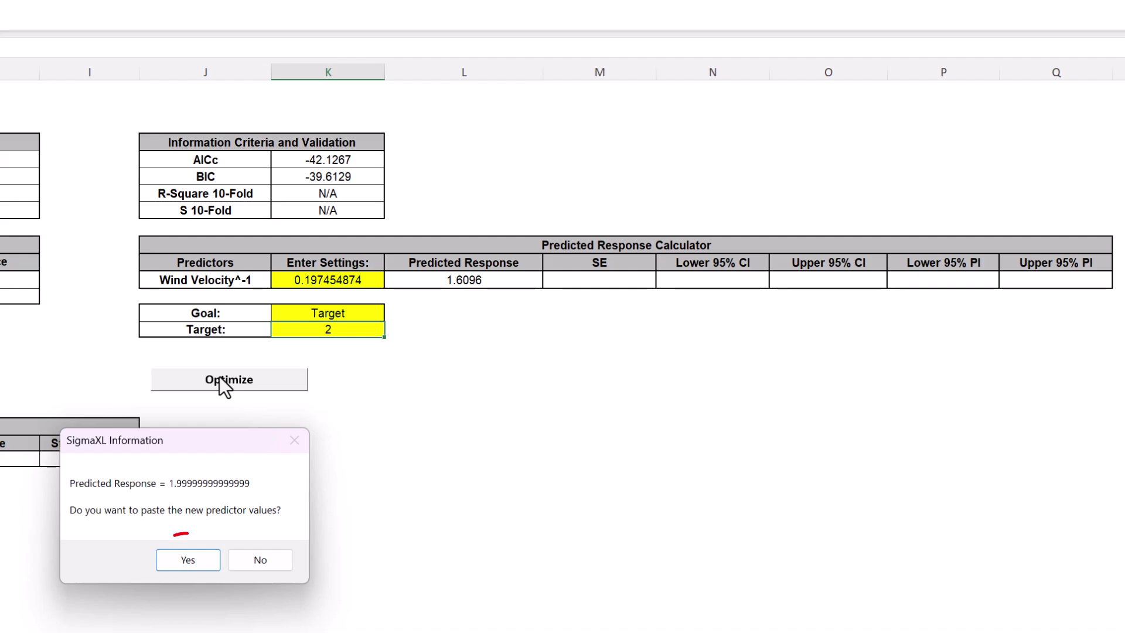
Step: Paste the optimized predictor value for a target of 2, and enter =K14^(1/-1) in the cell beside the target
left_click(192, 558)
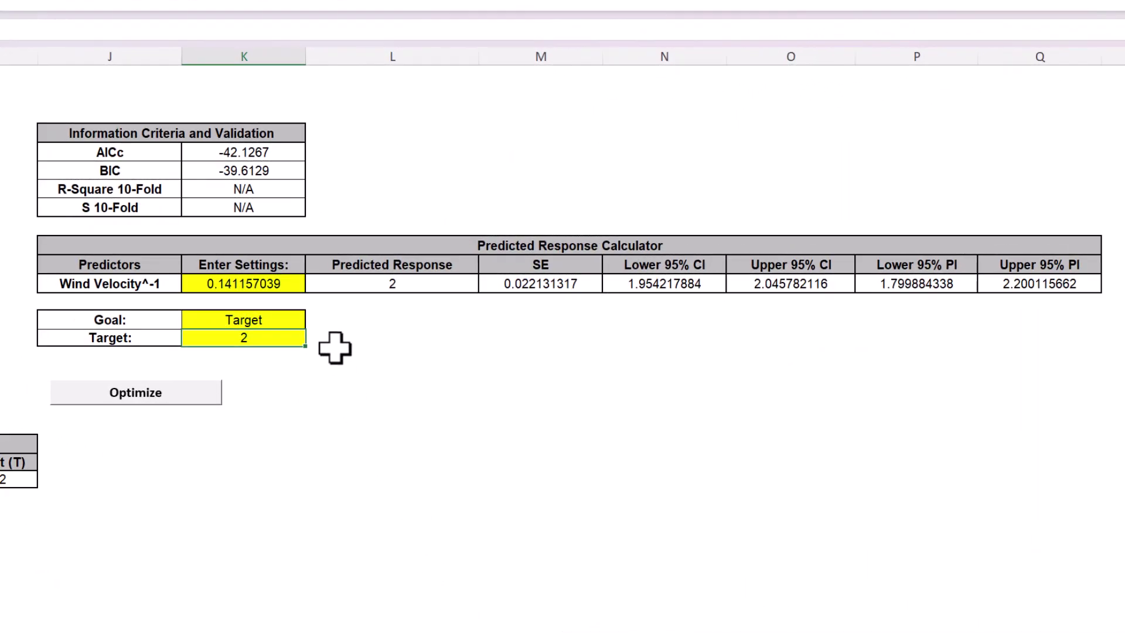
left_click(335, 345)
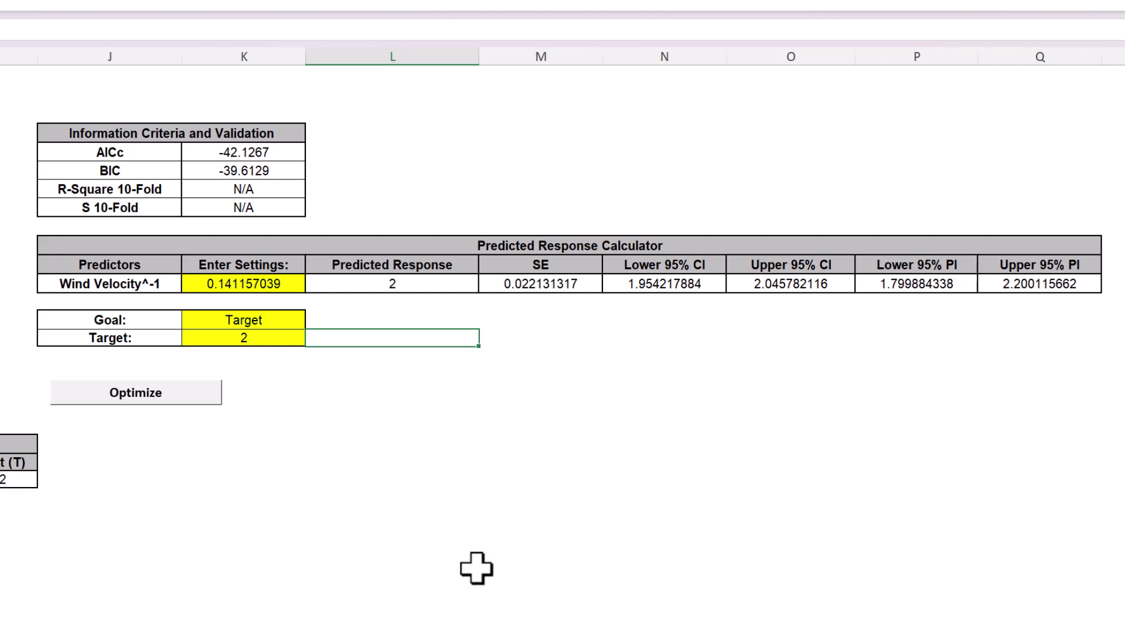
type("=K1")
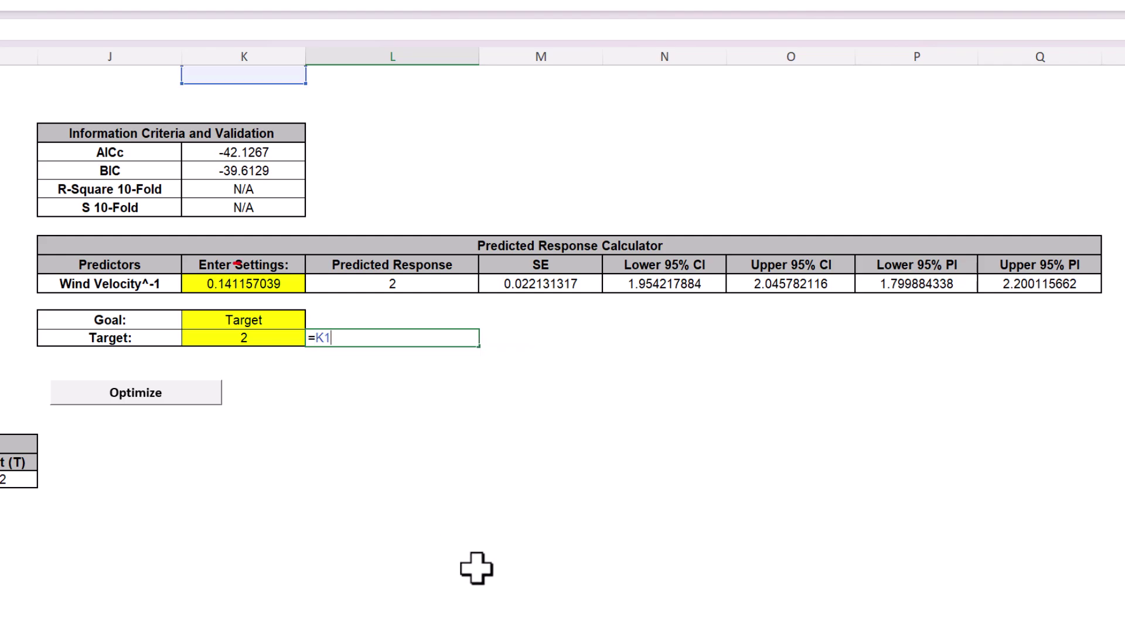
type("4^")
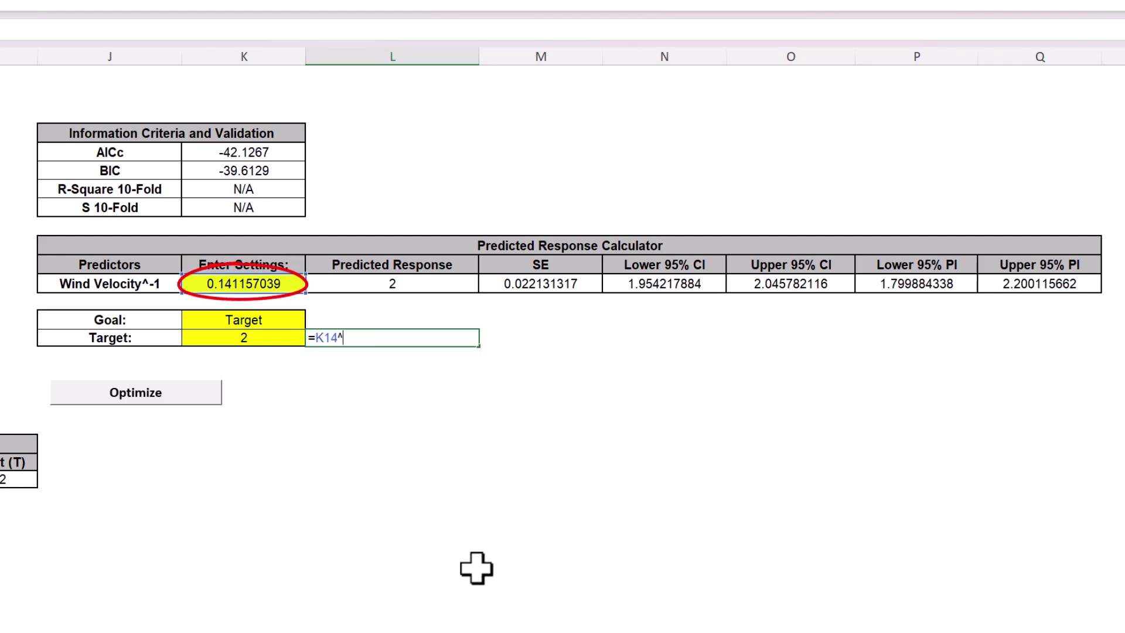
type("(1/-1")
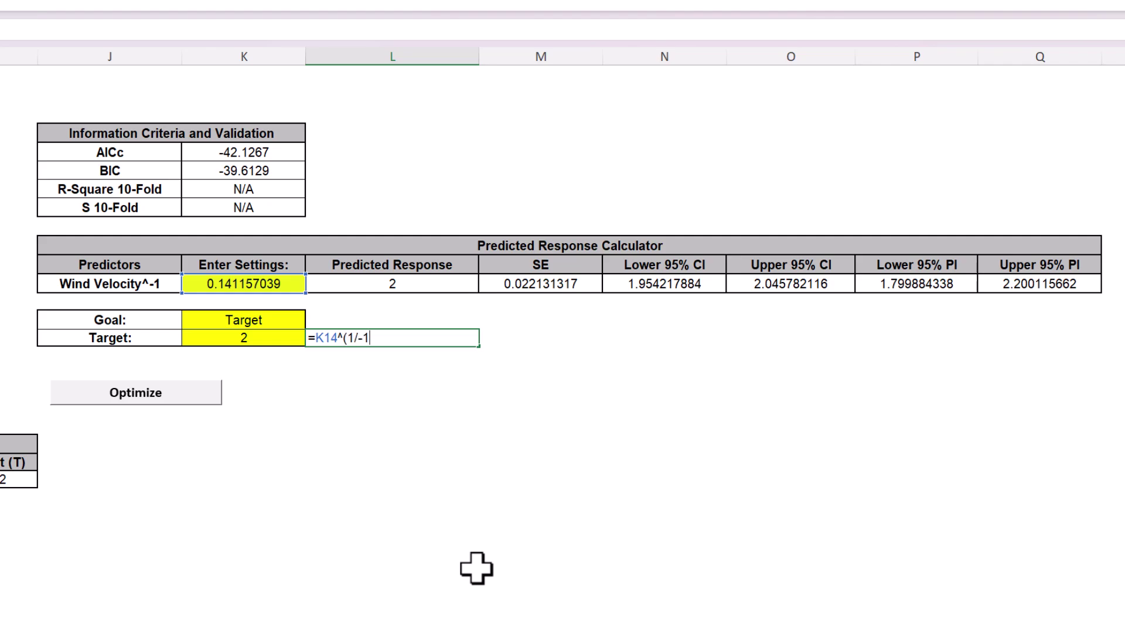
key("Return")
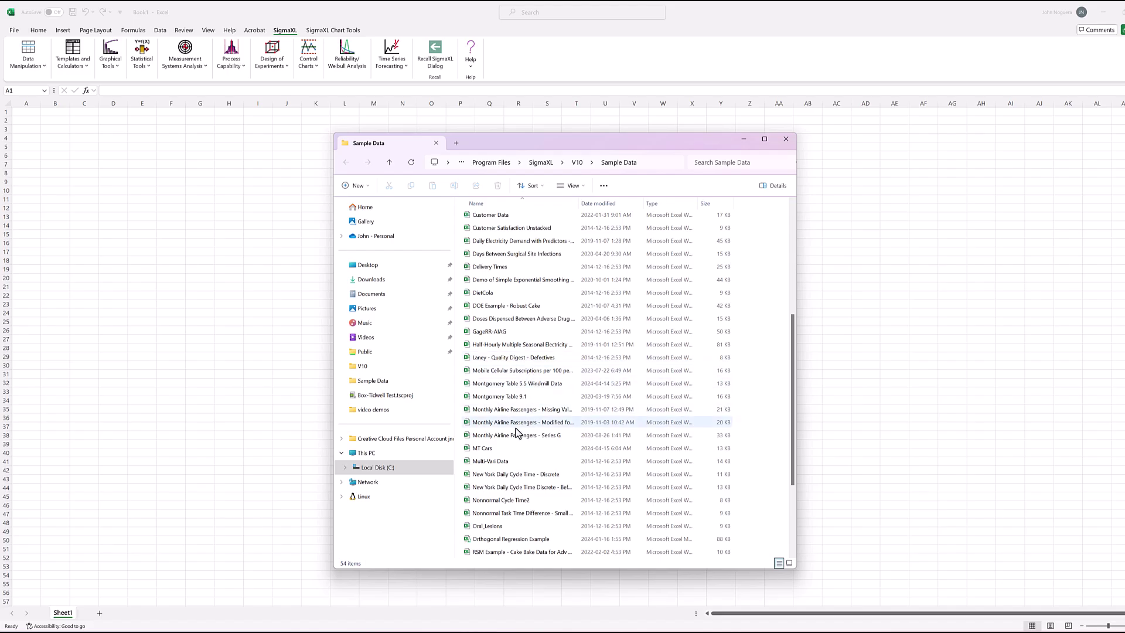
Step: Open the MT Cars sample workbook and start a scatter plot matrix on the range A1:L33 with data labels
double_click(456, 451)
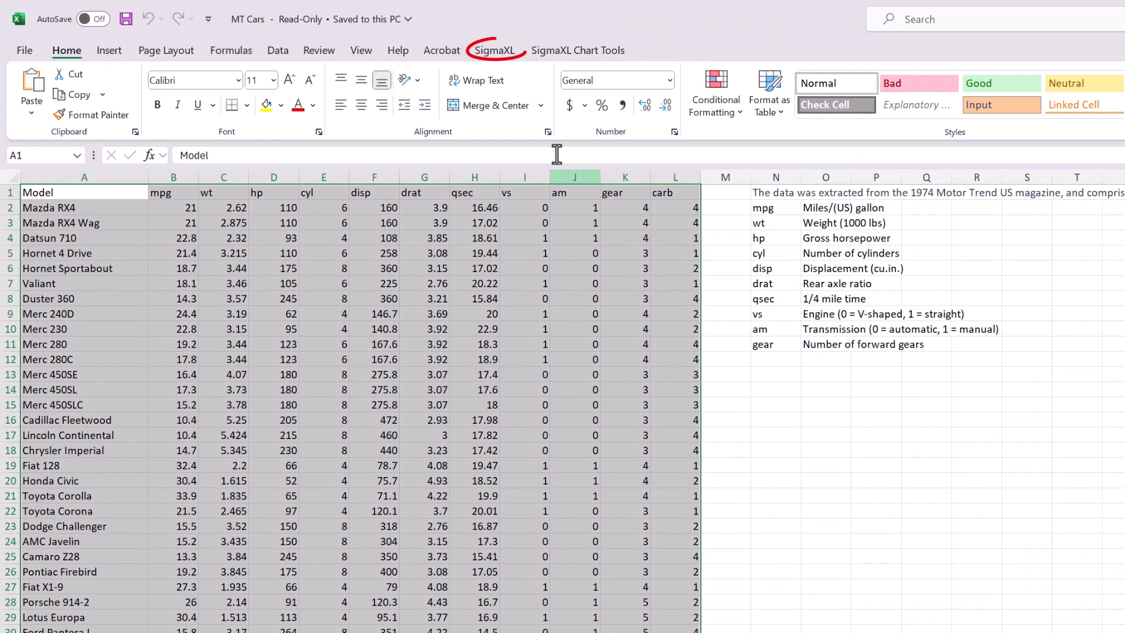
left_click(498, 56)
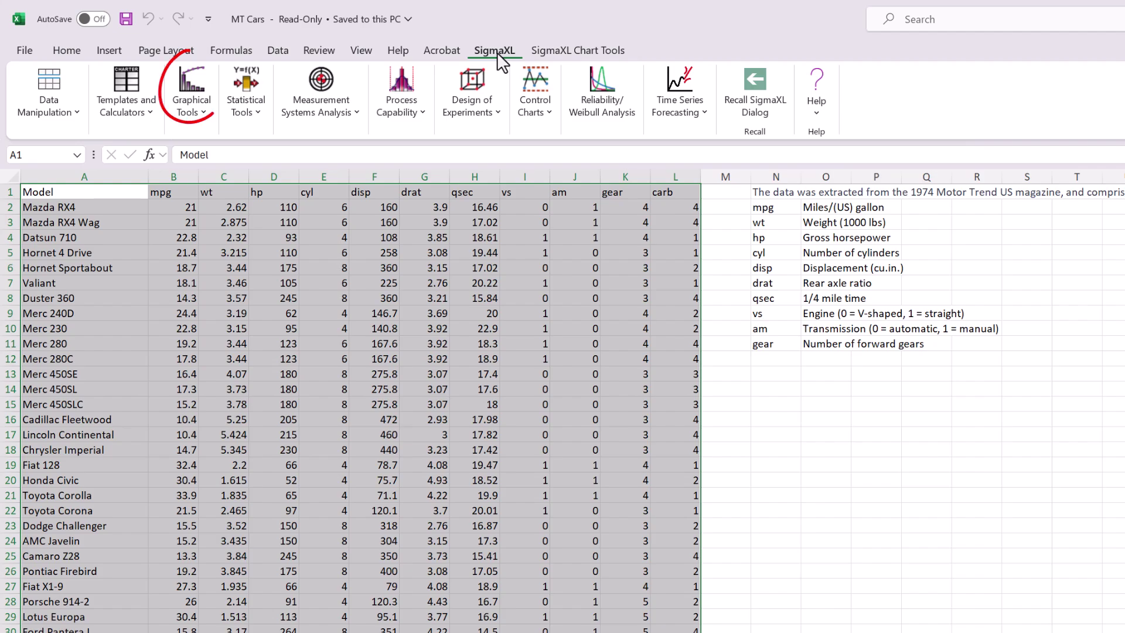
left_click(192, 112)
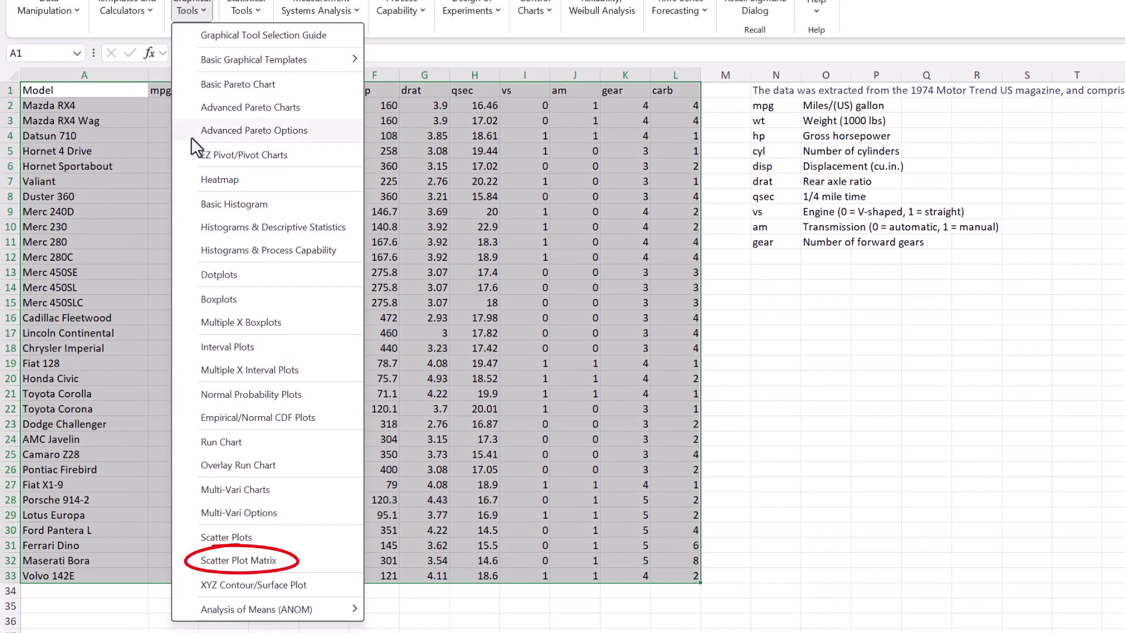
left_click(239, 560)
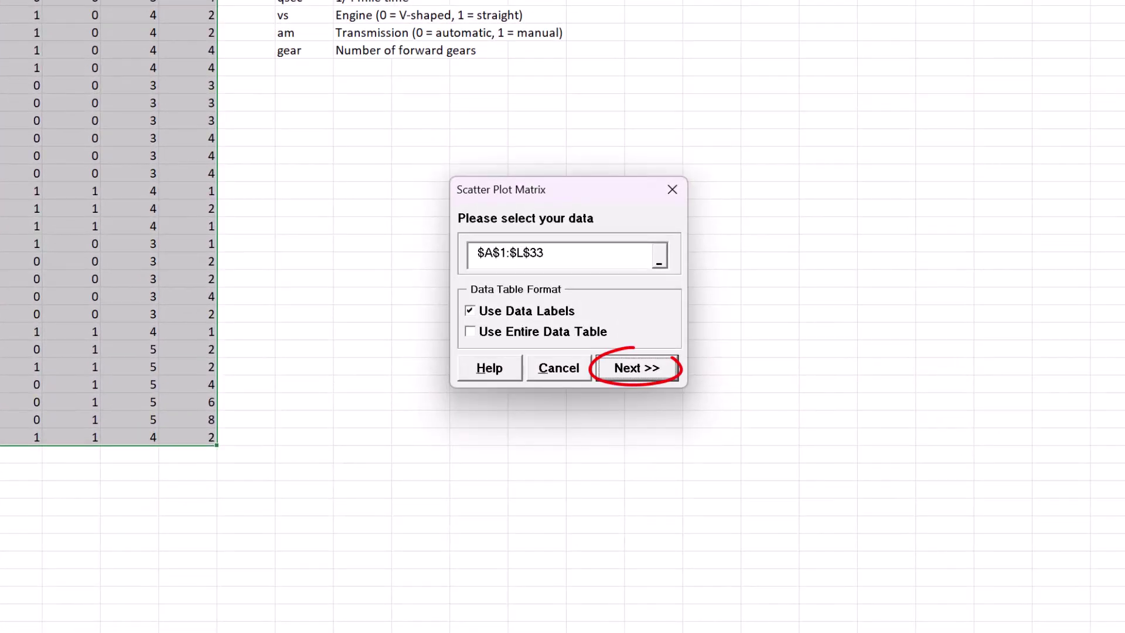
left_click(628, 369)
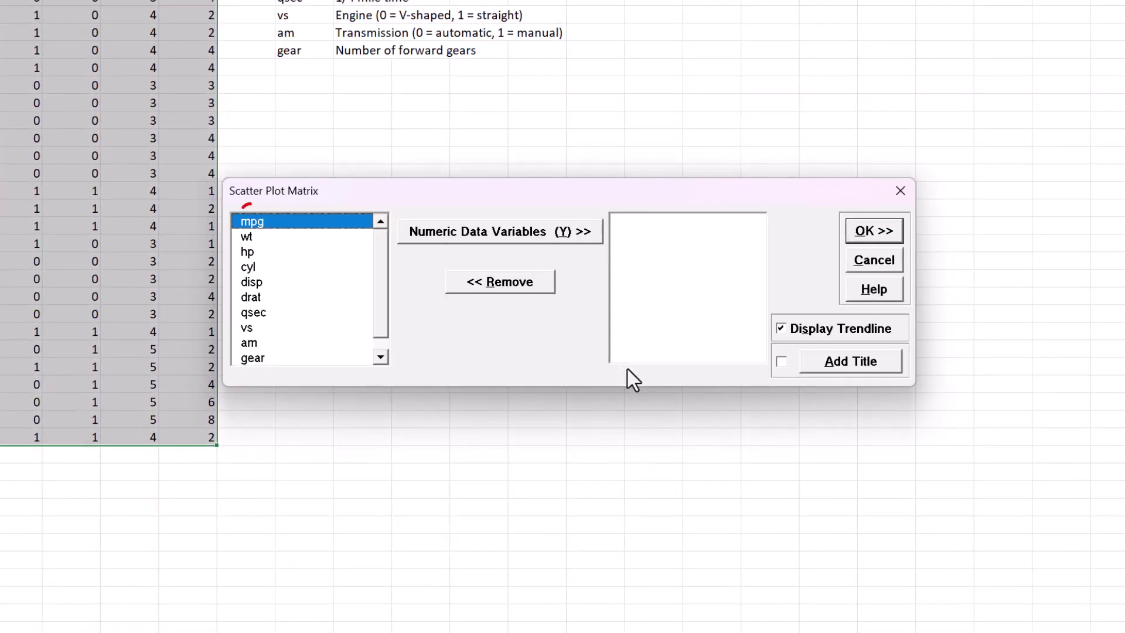
Step: Create the scatter plot matrix of mpg, wt and hp with trendlines
left_click(512, 232)
left_click(508, 238)
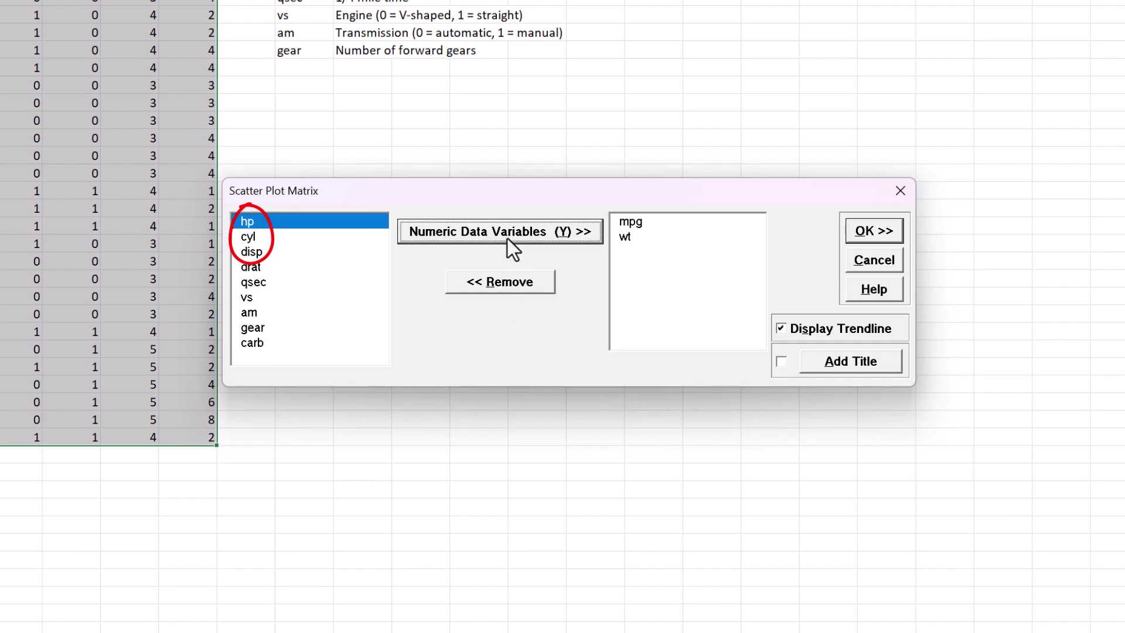
left_click(507, 238)
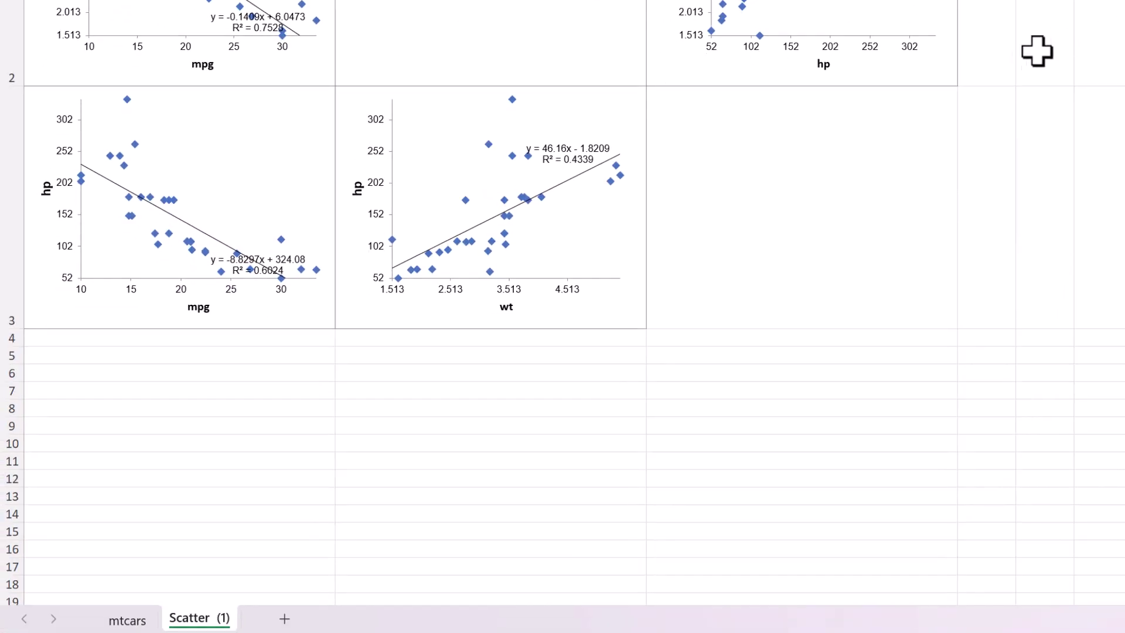
Step: Return to the mtcars sheet and start fitting an advanced multiple regression model on A1:L33 with data labels
left_click(138, 625)
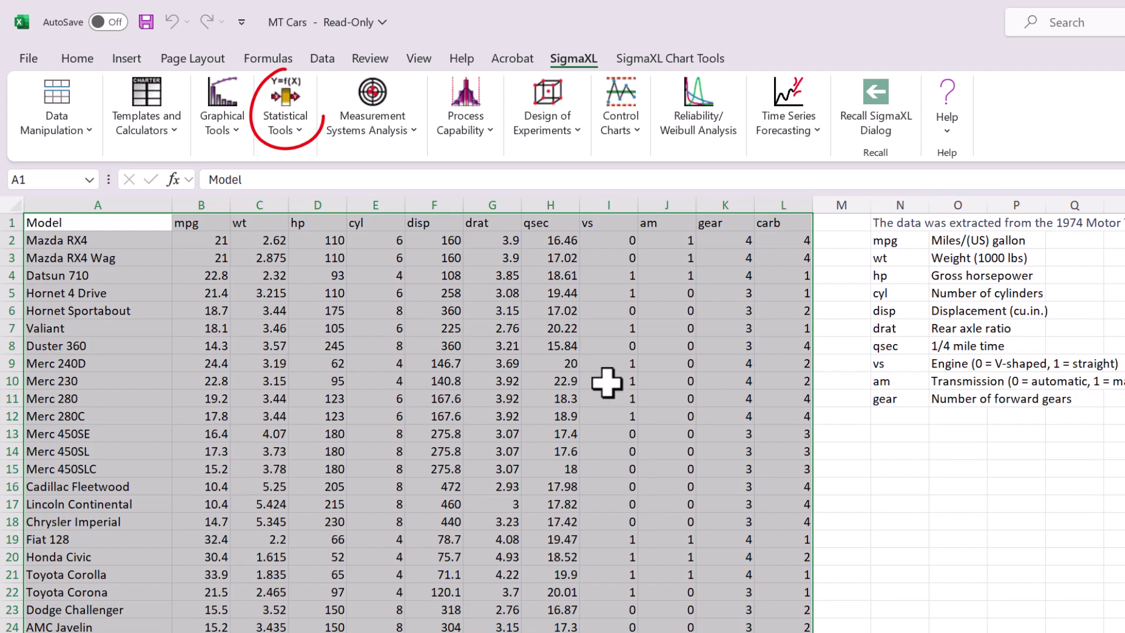
left_click(286, 102)
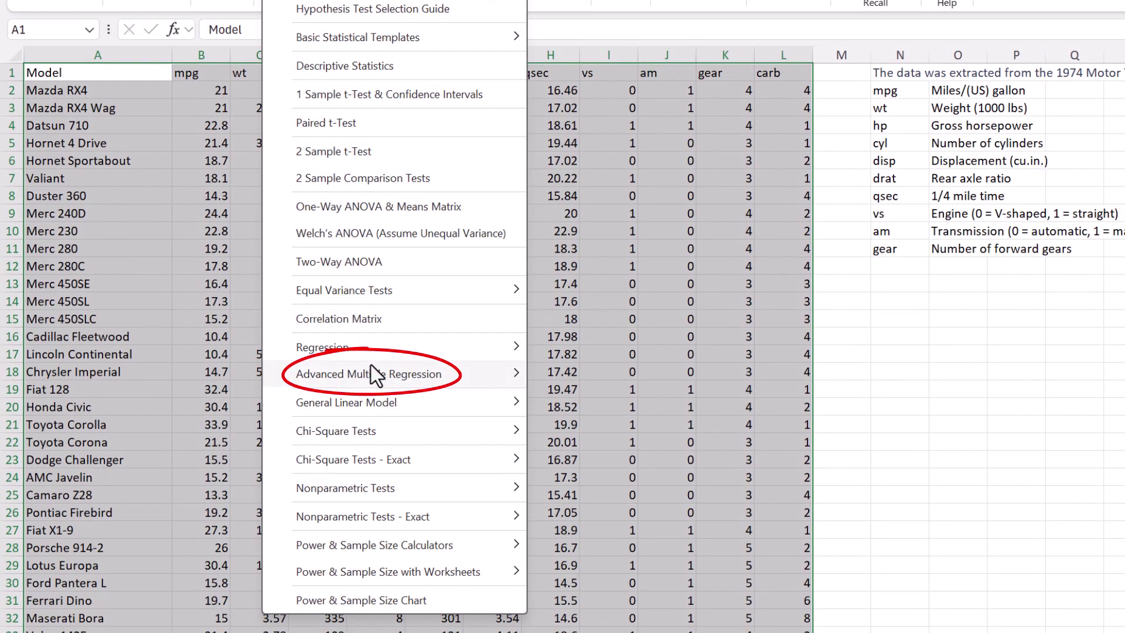
mouse_move(374, 375)
left_click(576, 378)
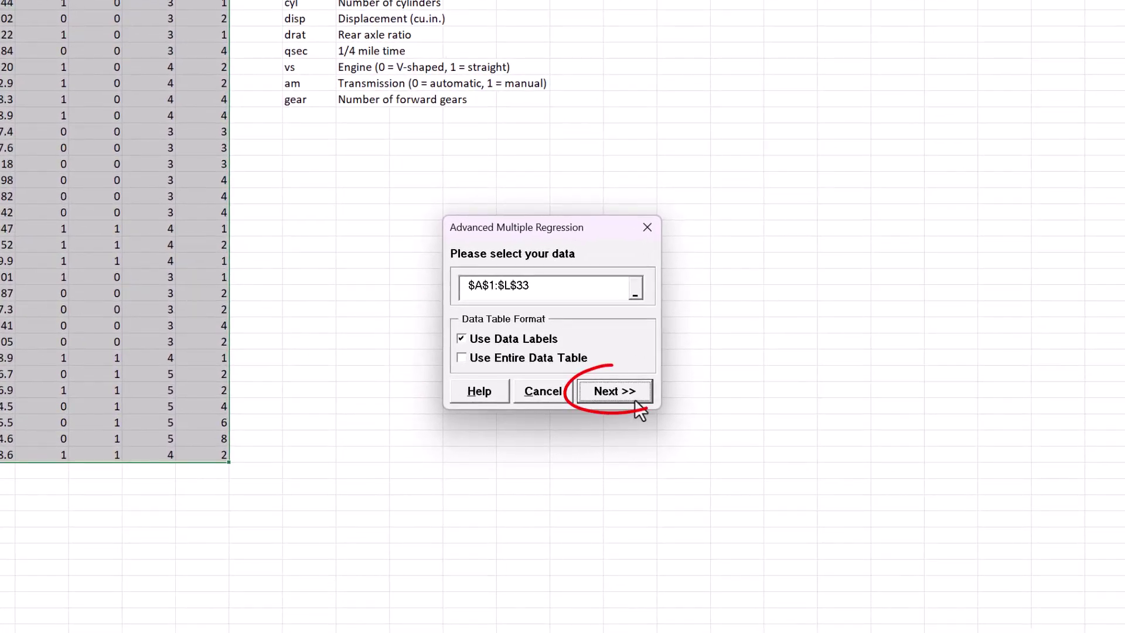
left_click(633, 399)
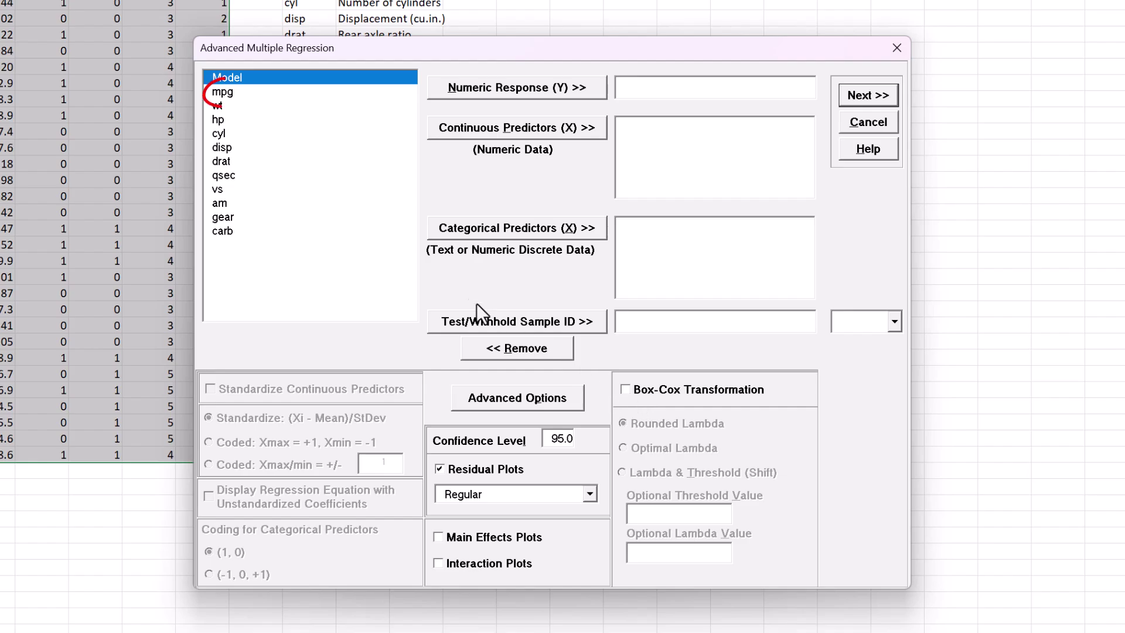
Step: Assign mpg as the numeric response and wt and hp as continuous predictors
left_click(252, 92)
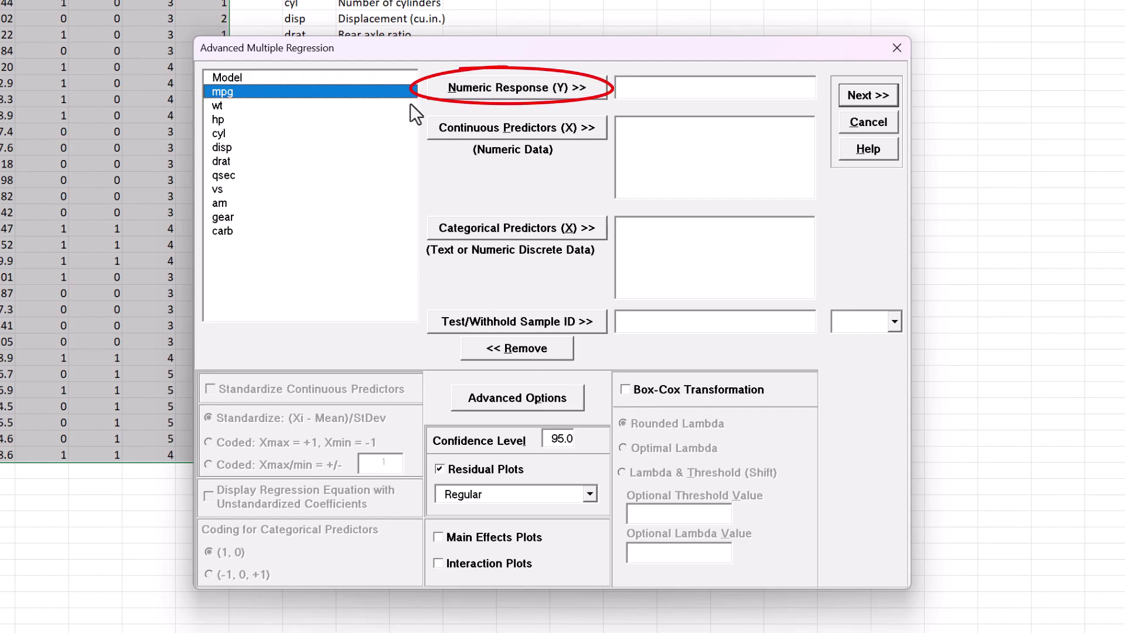
left_click(484, 87)
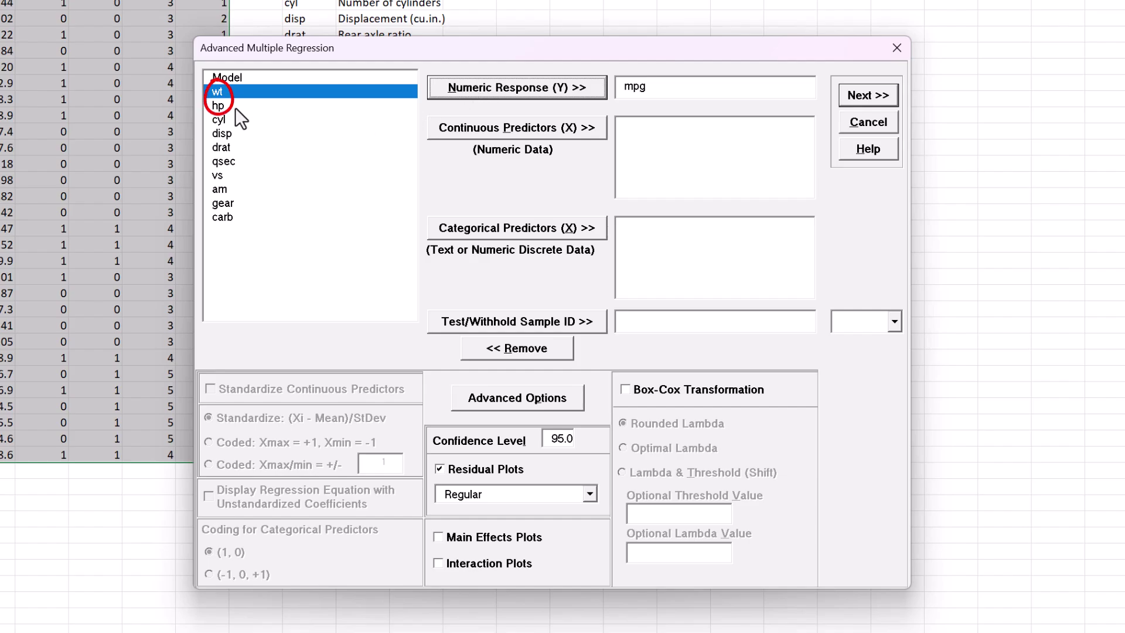
left_click(479, 135)
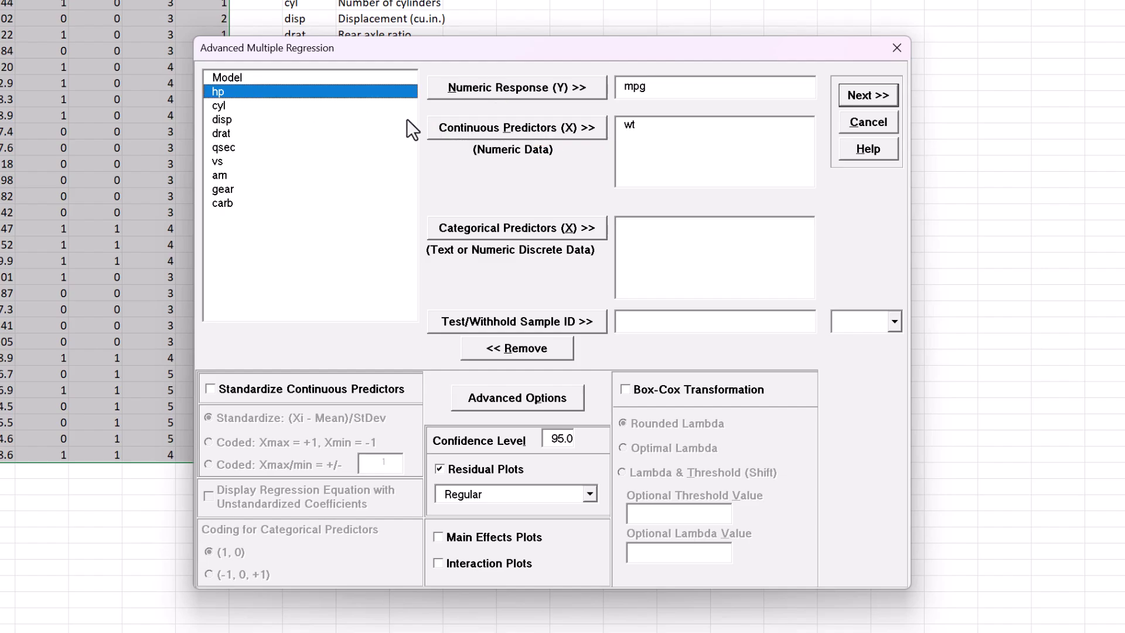
left_click(480, 132)
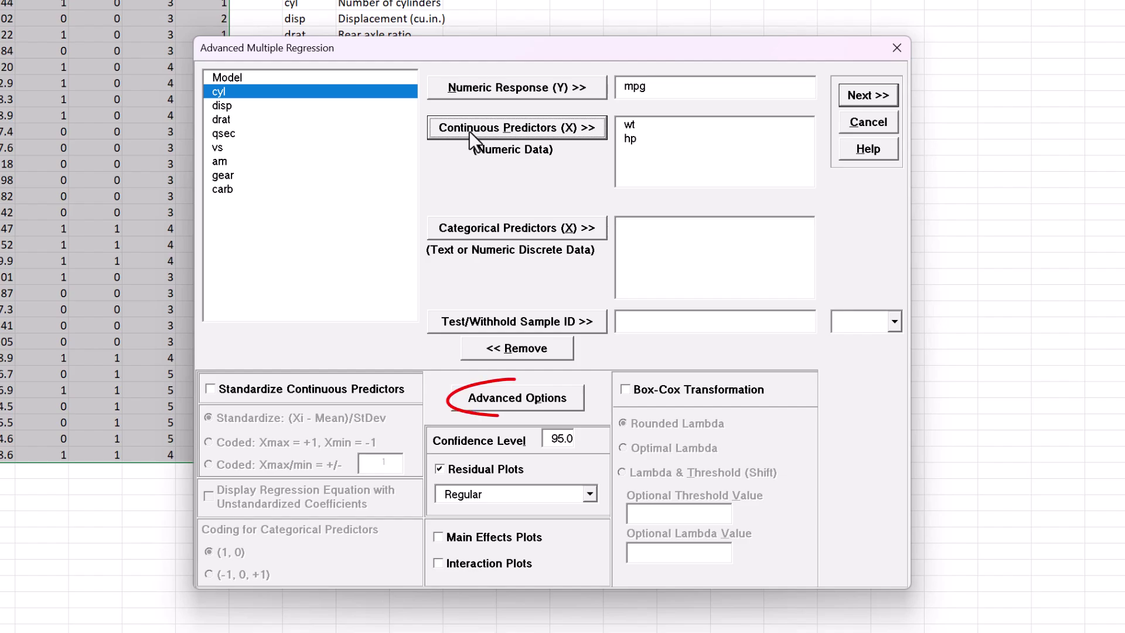
Step: Enable the Box-Tidwell test and power transformation recommendation for continuous predictors in the advanced regression options
left_click(498, 409)
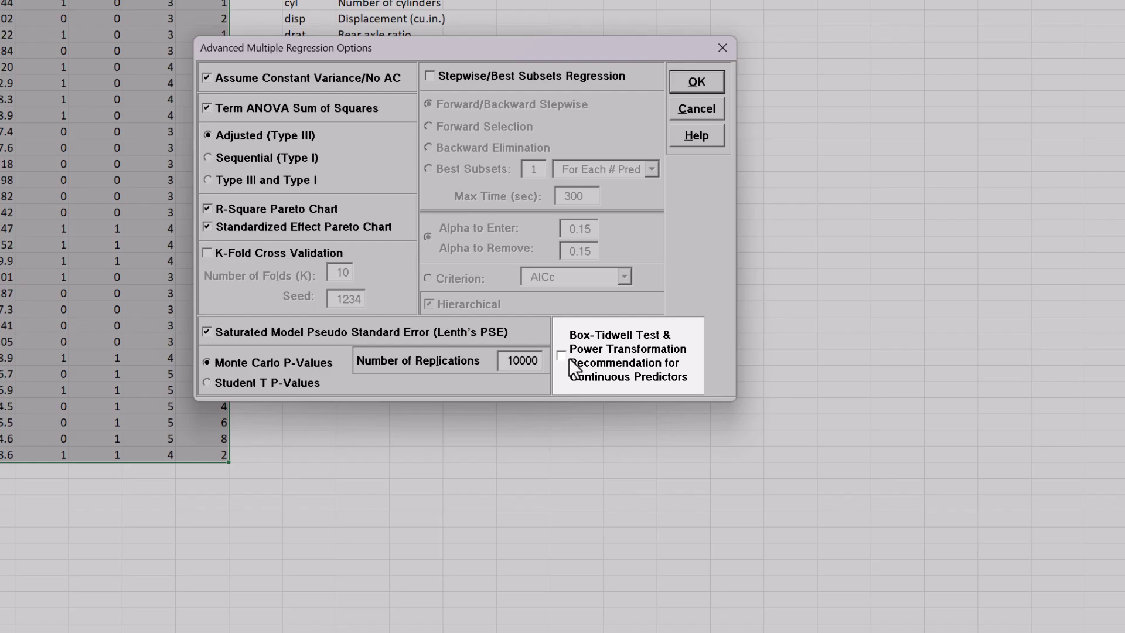
left_click(569, 359)
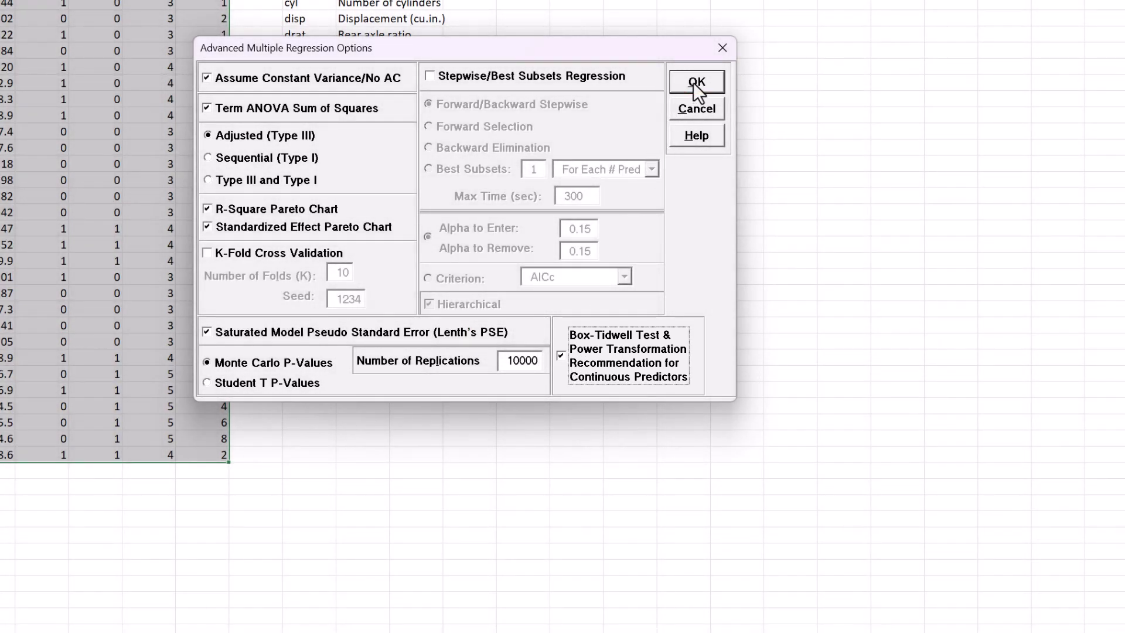
left_click(696, 82)
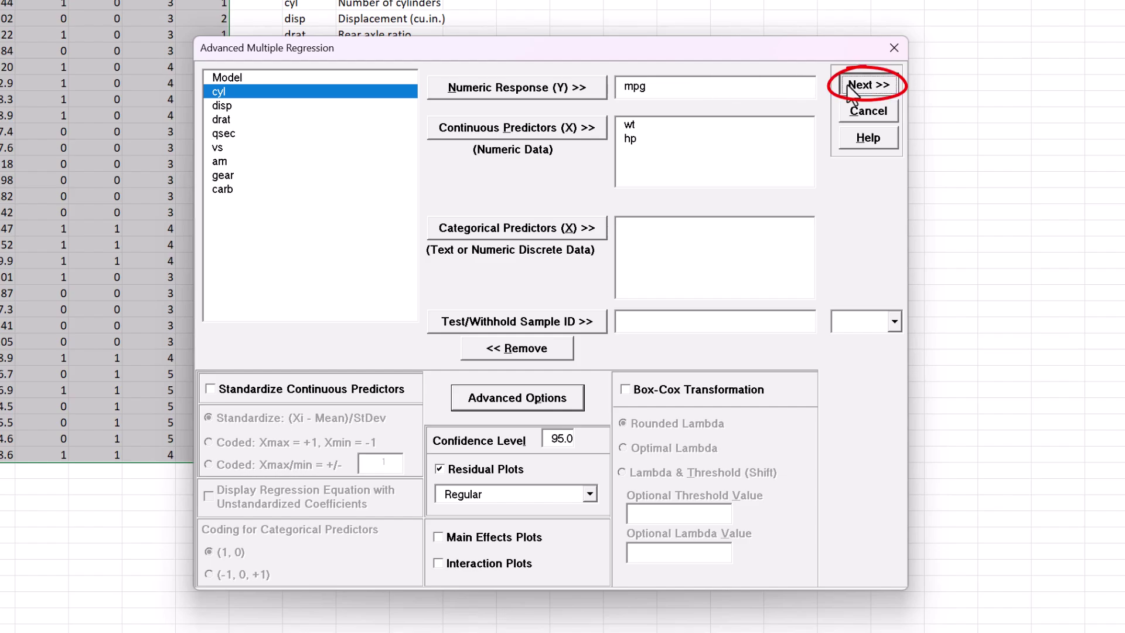
Step: Include both main-effect terms, wt and hp, in the model with a constant and run the regression
left_click(868, 83)
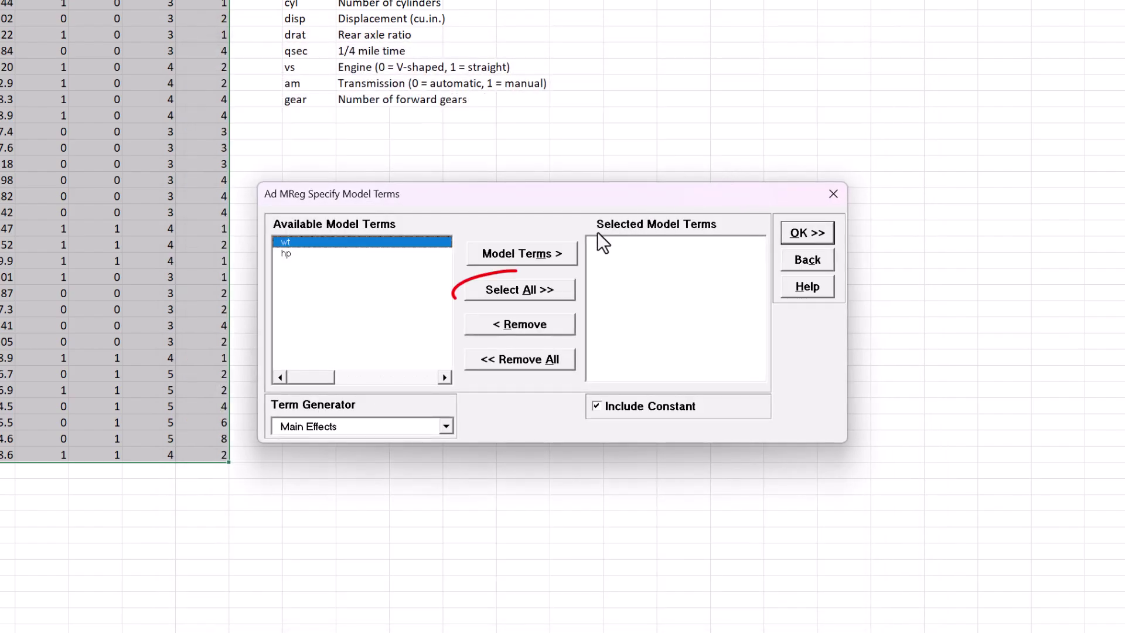
left_click(545, 291)
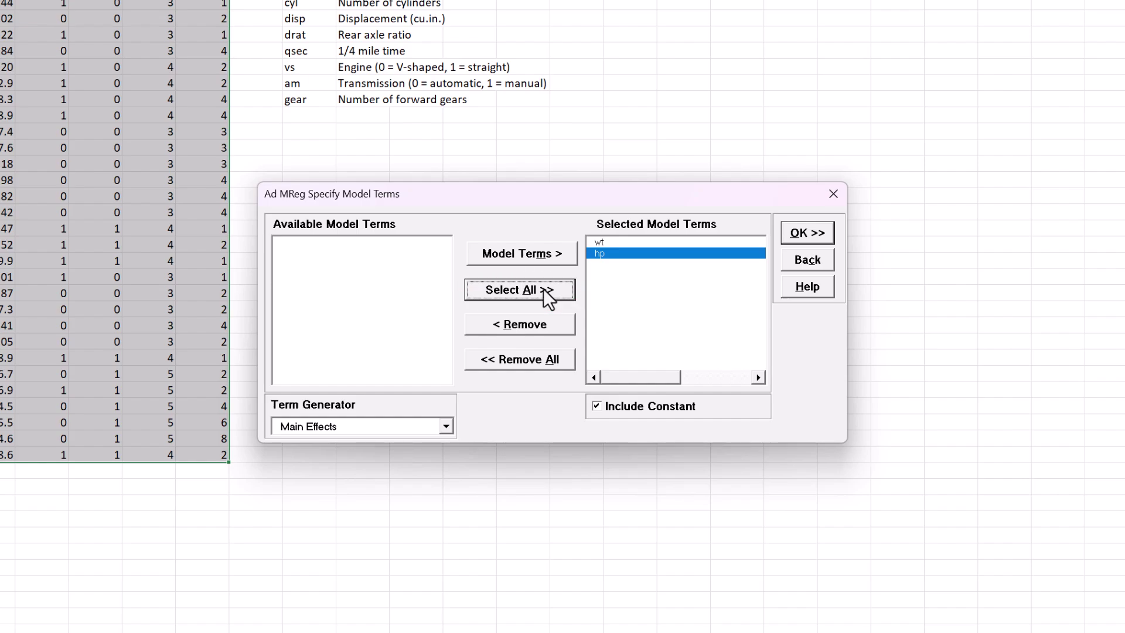
left_click(808, 233)
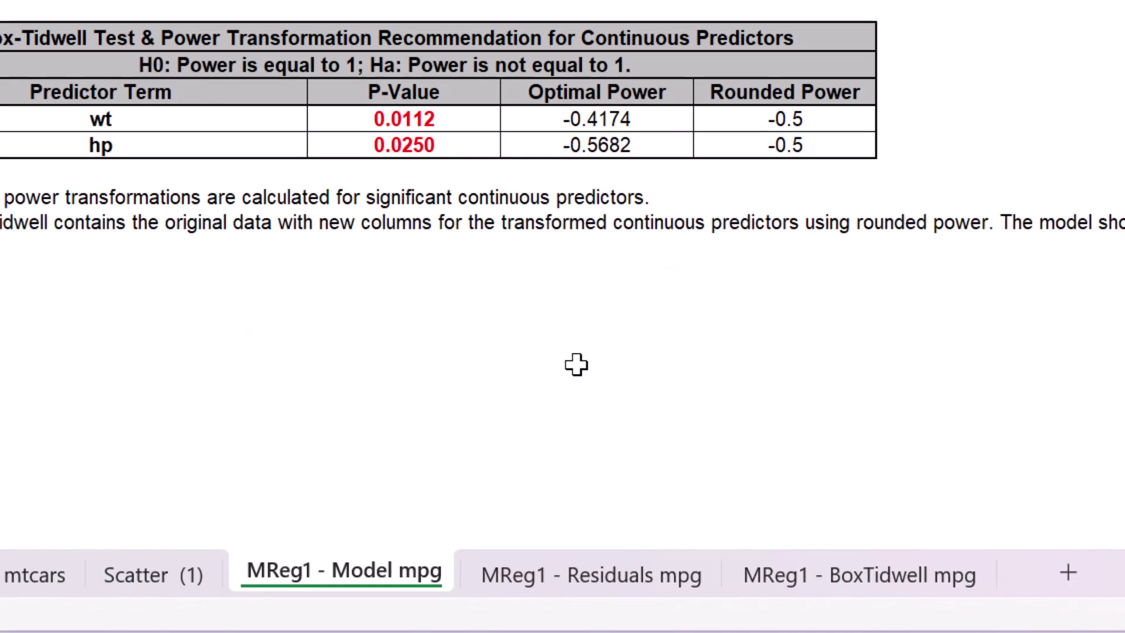
Step: From the MReg1 - BoxTidwell mpg sheet, create a scatter plot matrix of mpg, wt, hp, wt^-0.5 and hp^-0.5 with trendlines
left_click(740, 577)
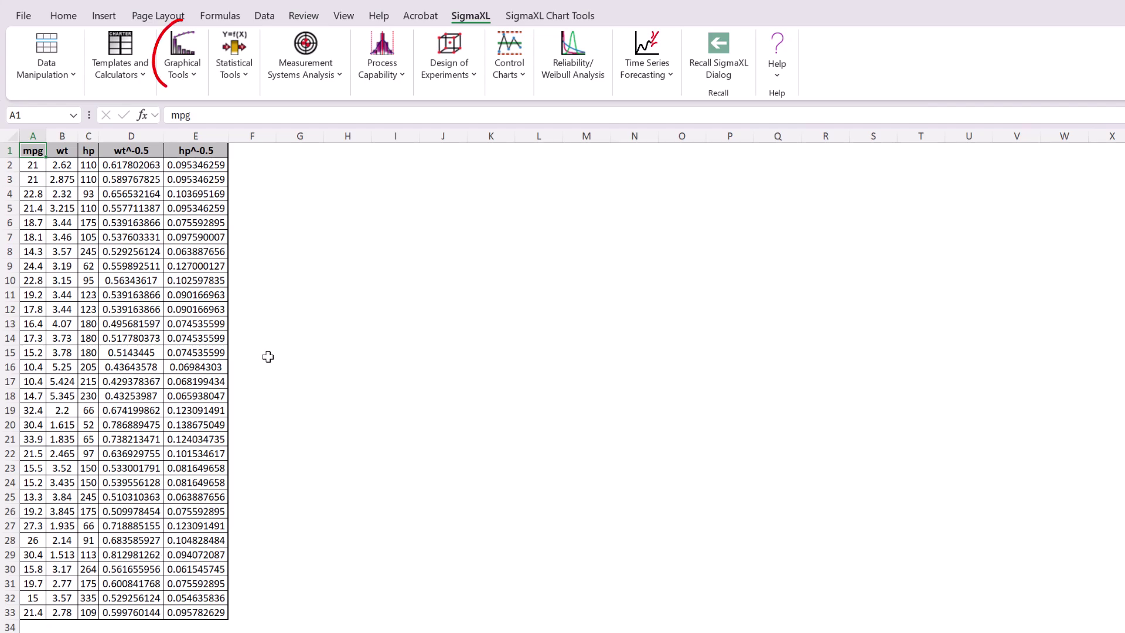
left_click(179, 73)
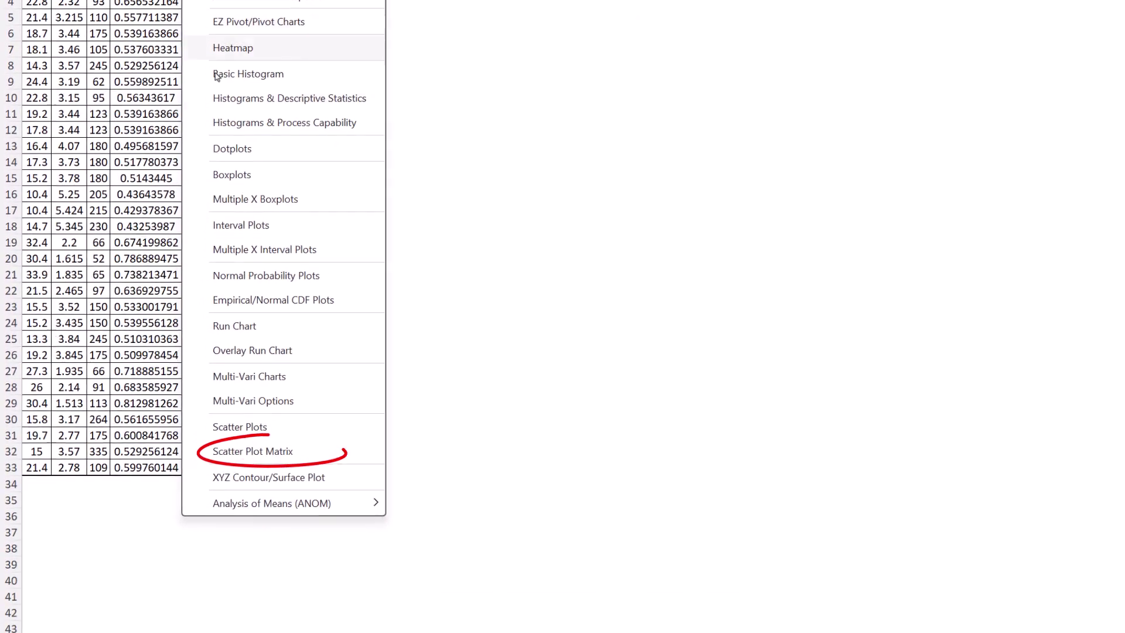
left_click(260, 564)
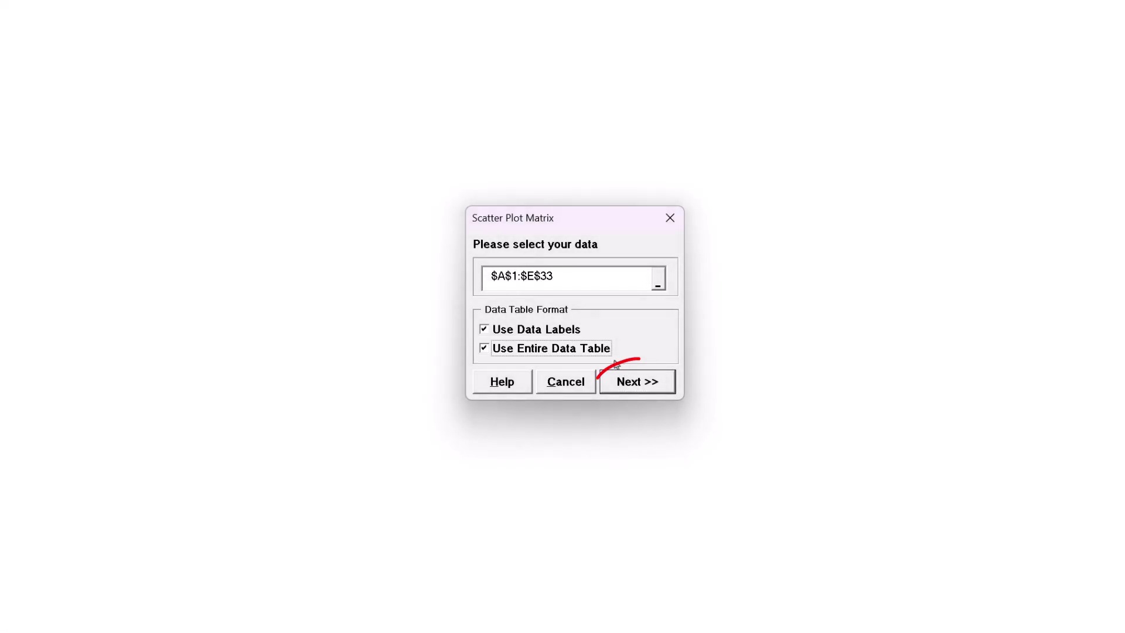
left_click(626, 384)
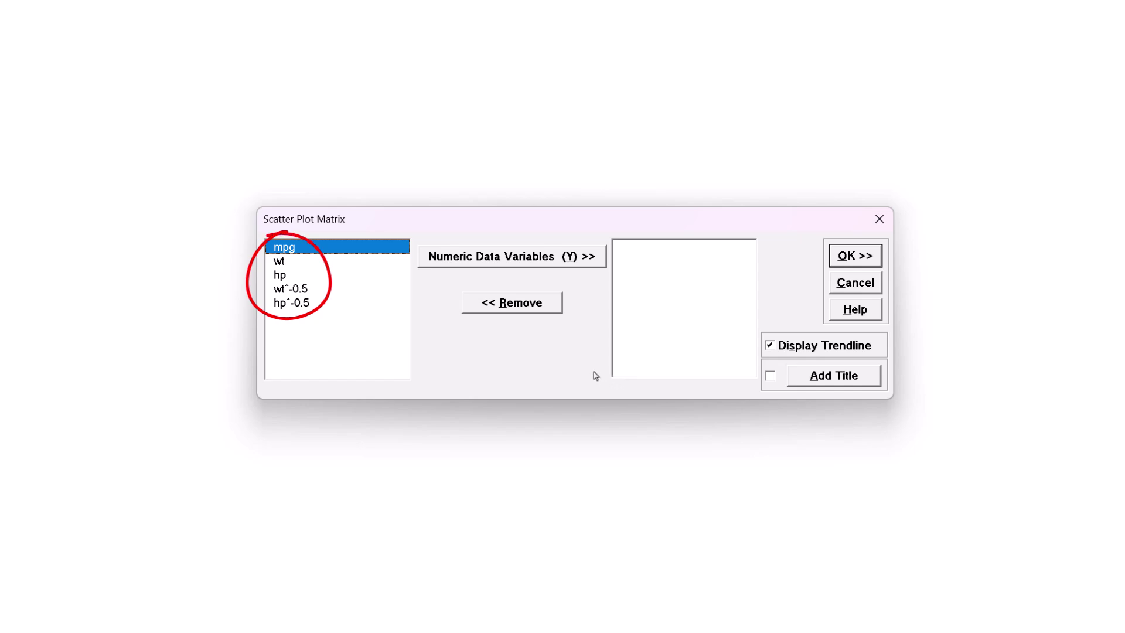
left_click_drag(280, 251, 297, 313)
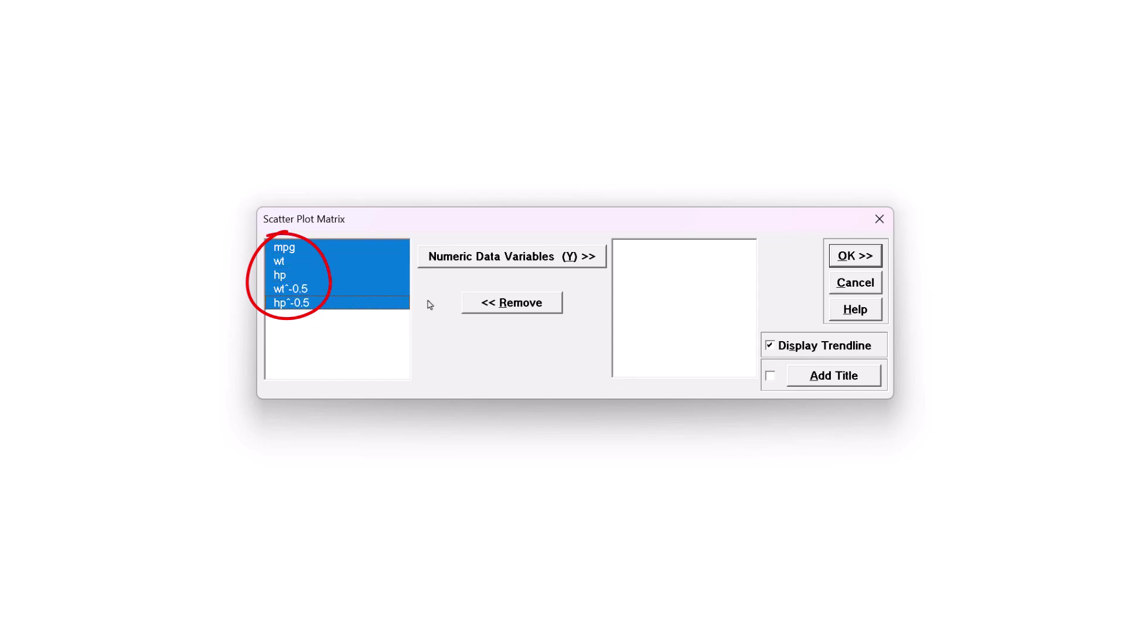
left_click(462, 264)
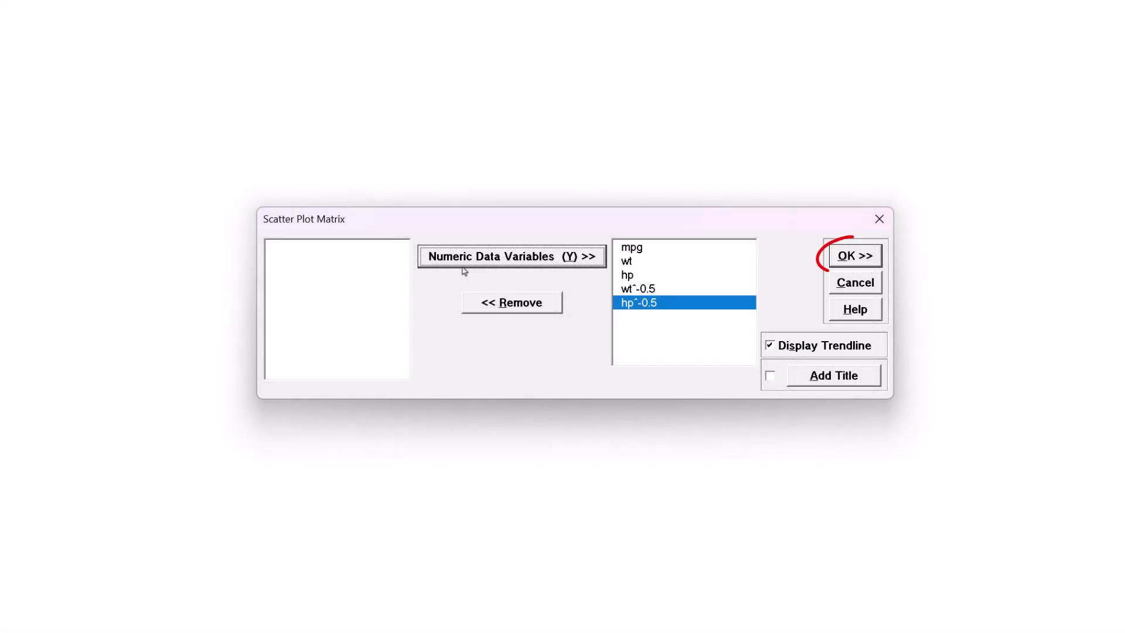
left_click(848, 265)
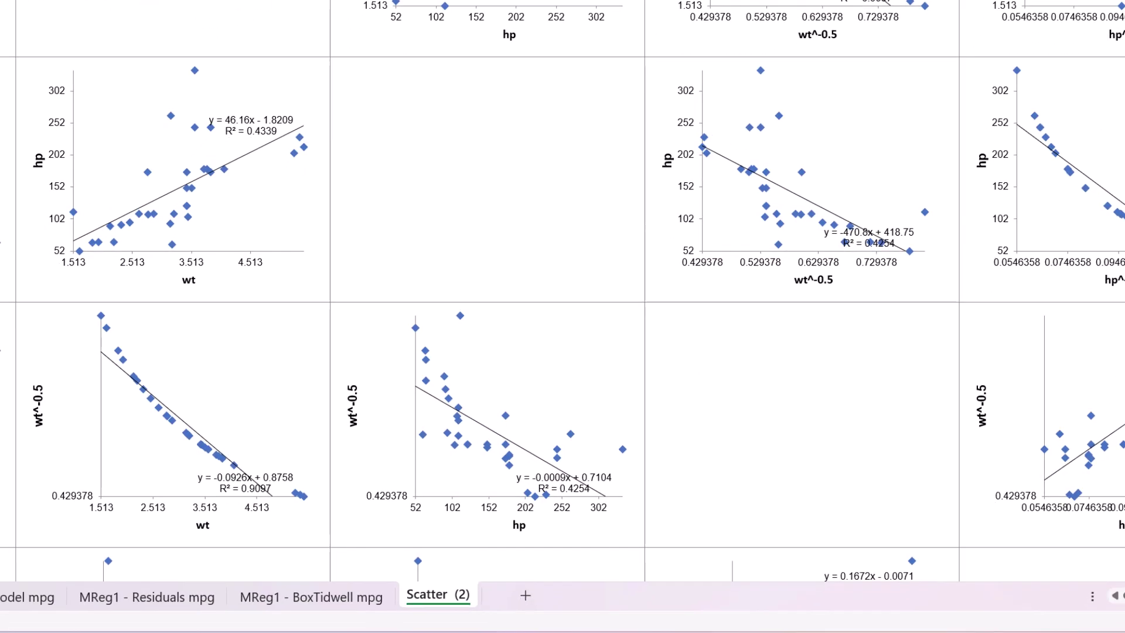
Step: Return to the MReg1 - BoxTidwell mpg sheet and start fitting an advanced multiple regression model on A1:E33 with data labels
left_click(327, 604)
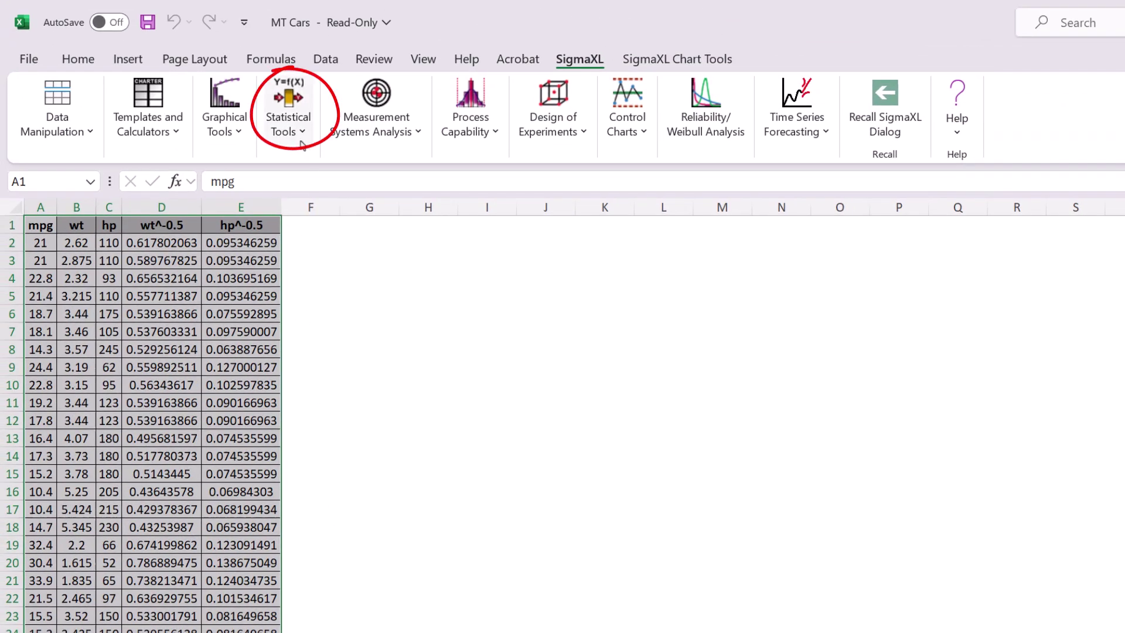
left_click(266, 69)
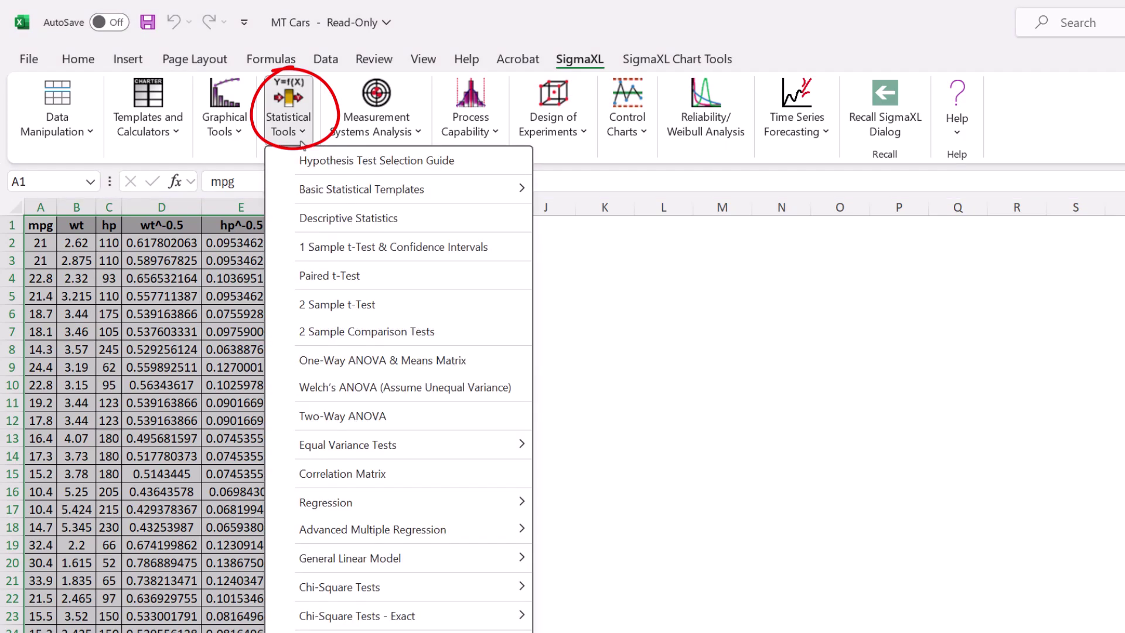
mouse_move(385, 536)
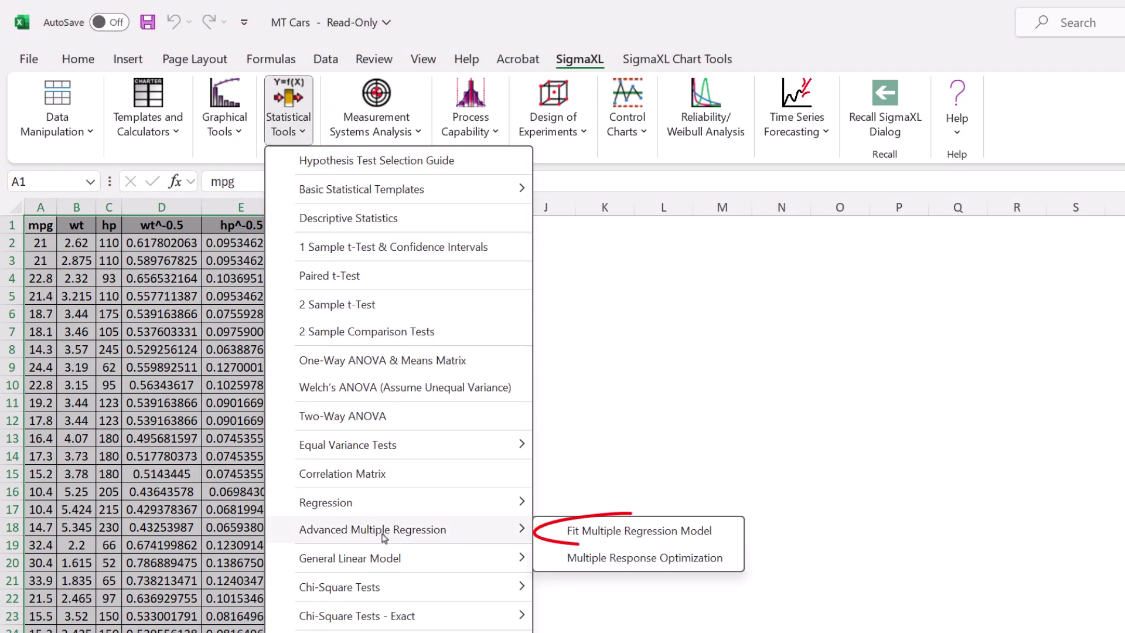
left_click(563, 536)
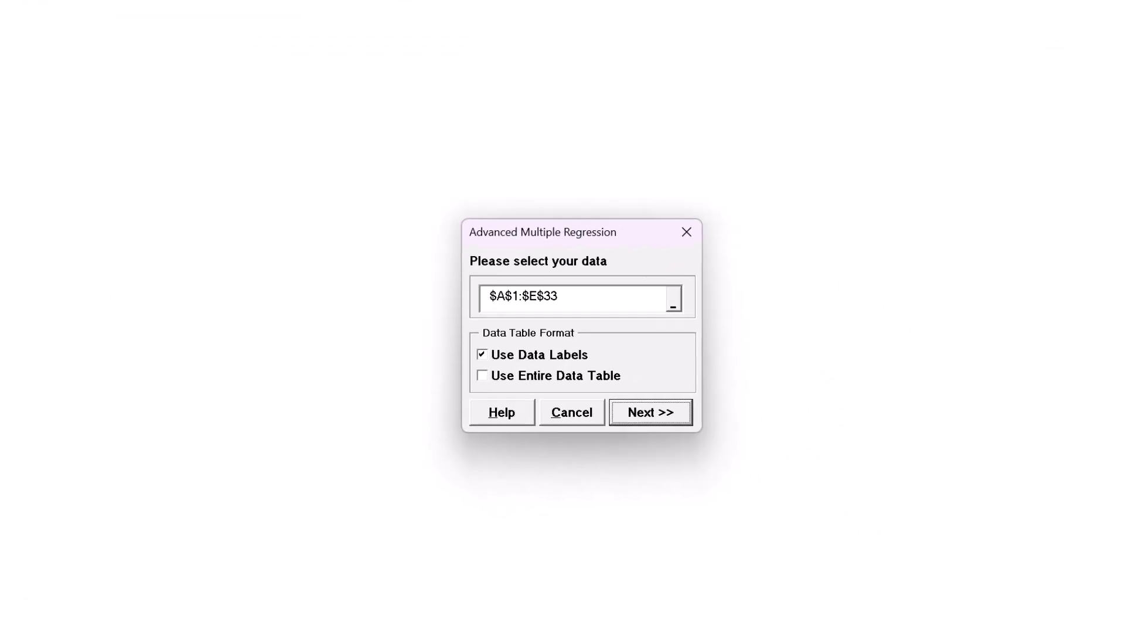
left_click(643, 417)
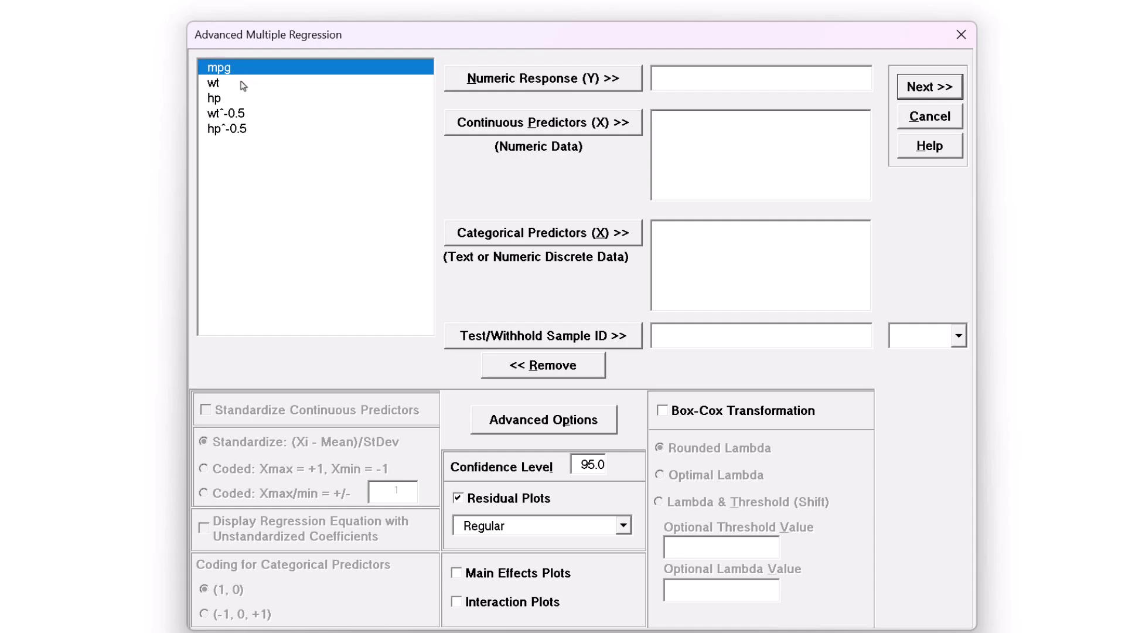
Step: Assign mpg as the numeric response and the transformed wt^-0.5 and hp^-0.5 as continuous predictors
left_click(484, 83)
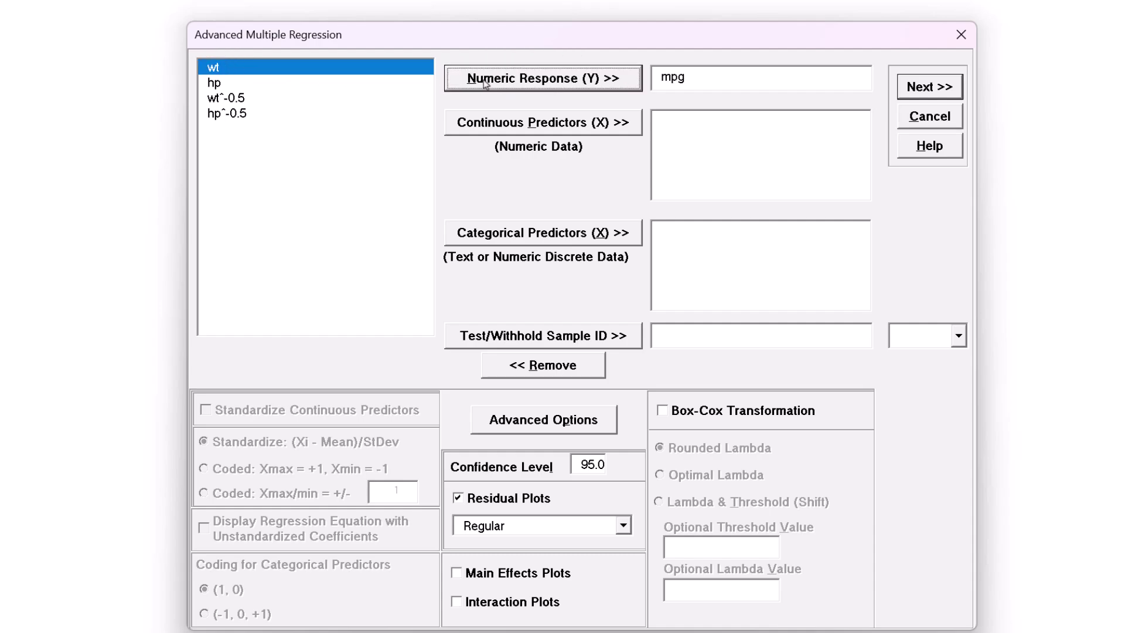
left_click(243, 100)
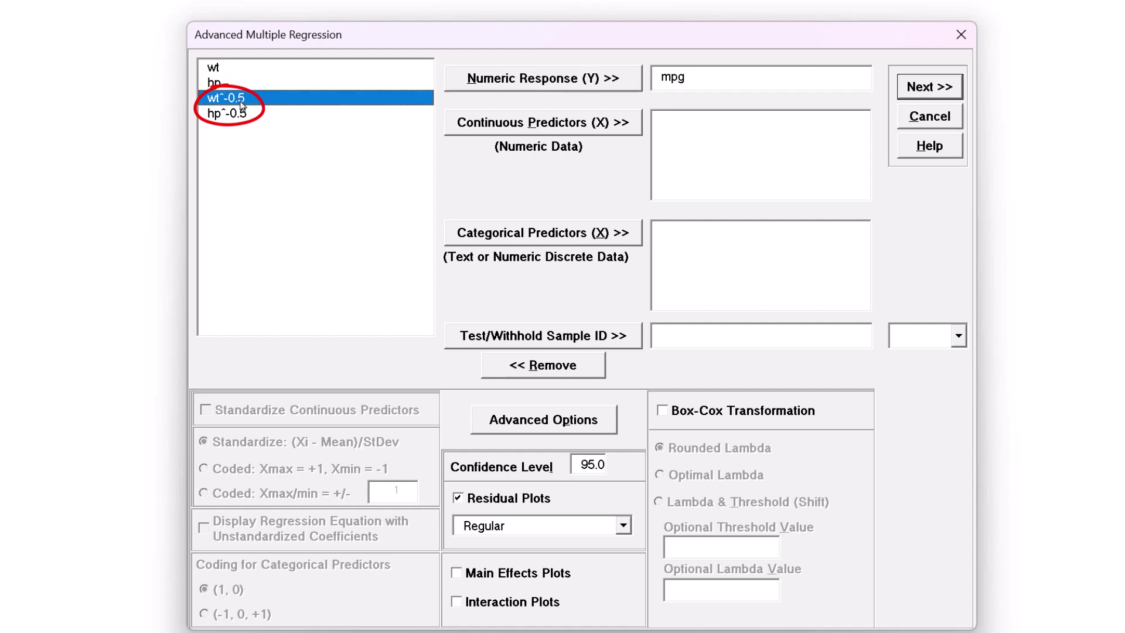
left_click(245, 113, "shift")
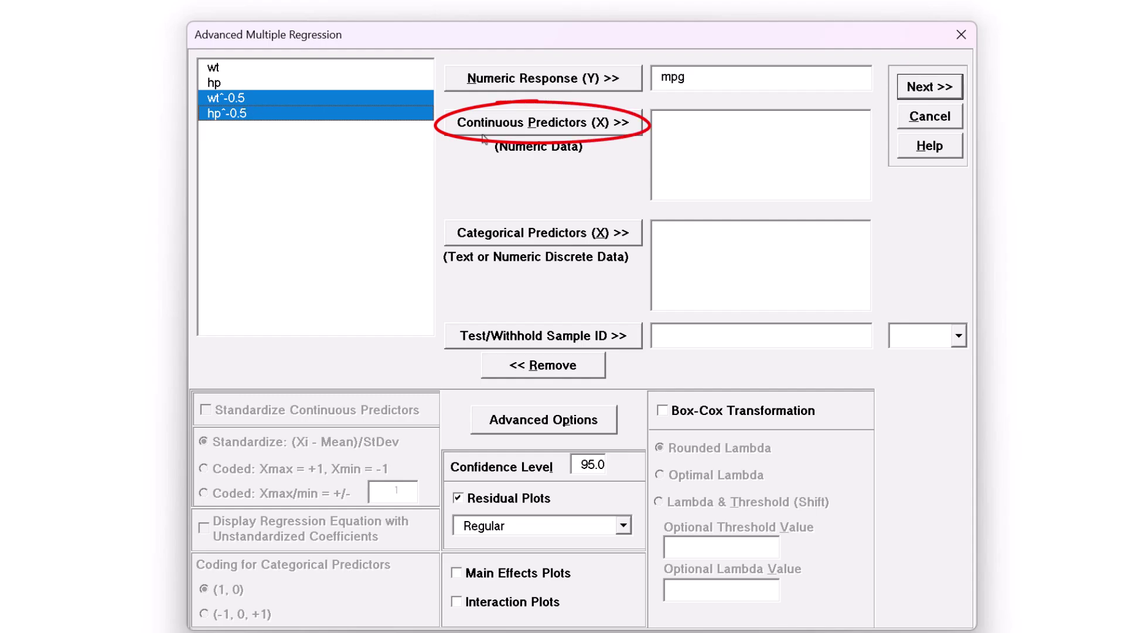
left_click(516, 135)
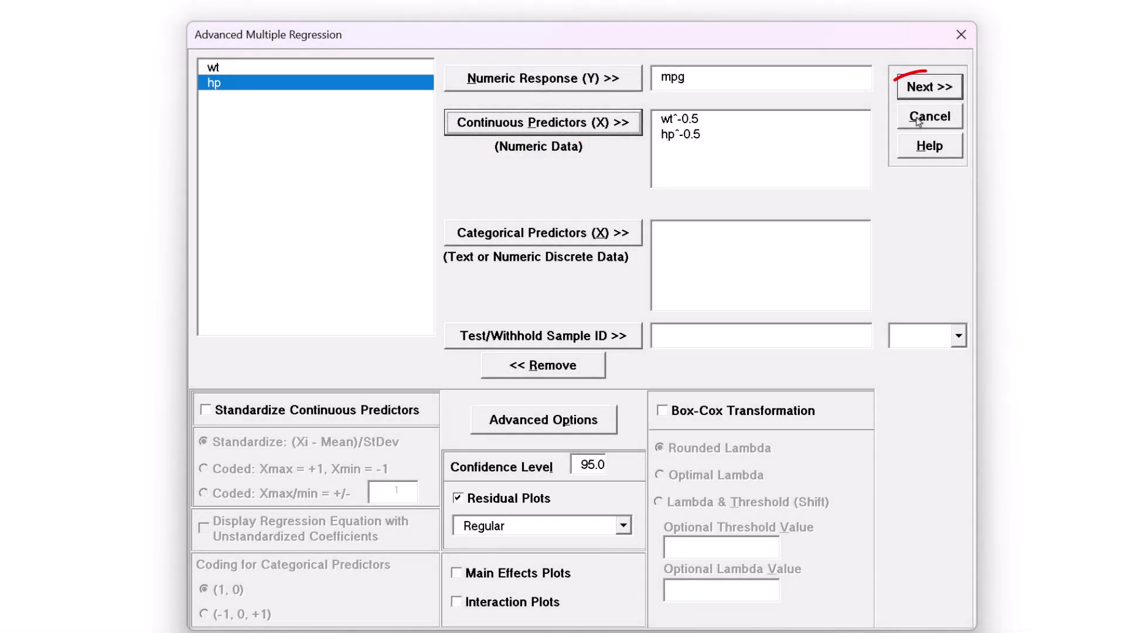
Step: Fit the model with both main-effect terms, wt^-0.5 and hp^-0.5, plus a constant, and open its residuals sheet
left_click(946, 87)
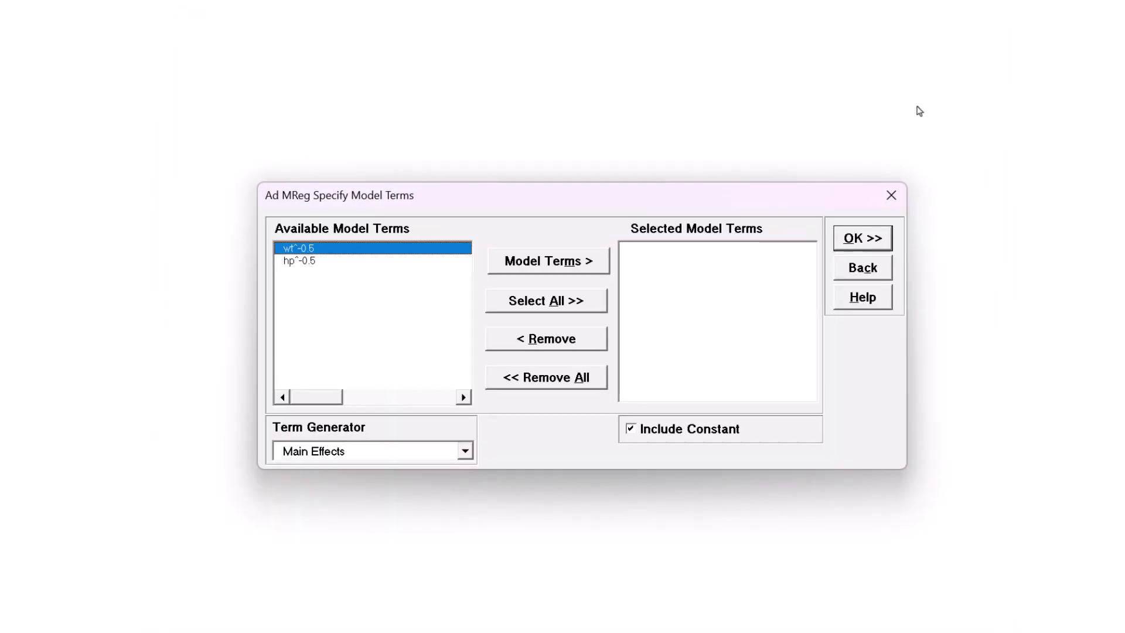
left_click(602, 300)
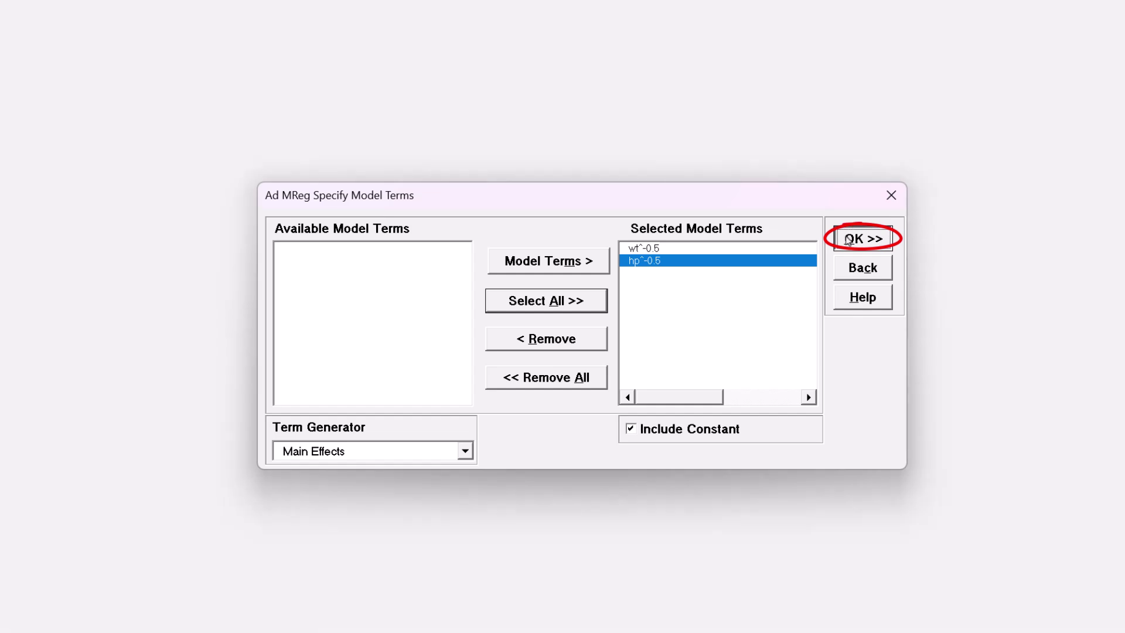
left_click(872, 240)
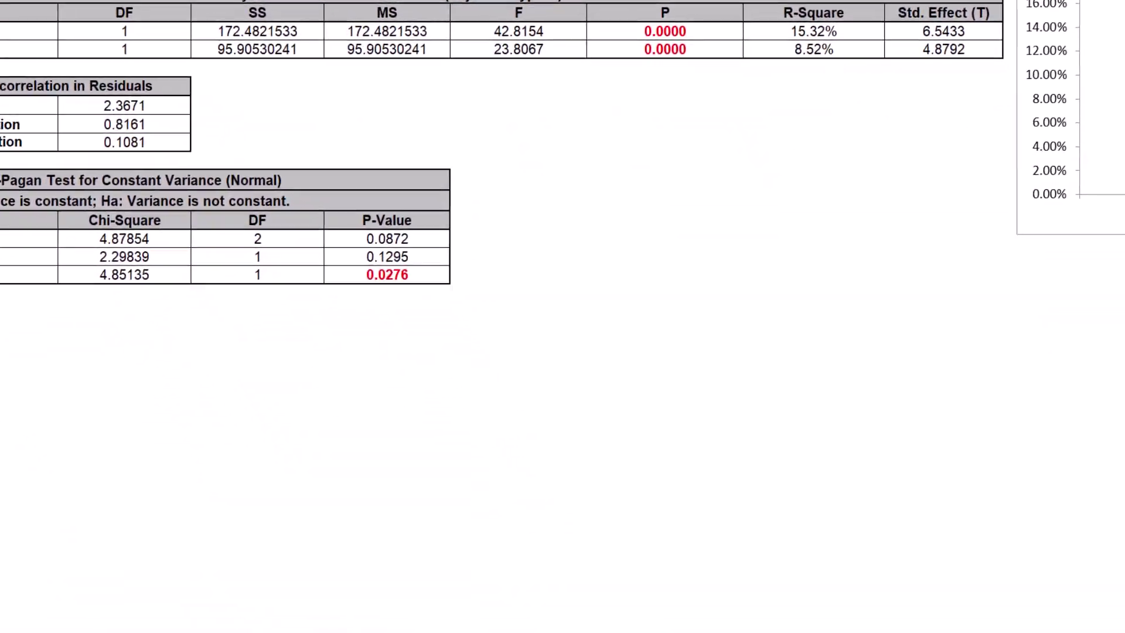
left_click(849, 616)
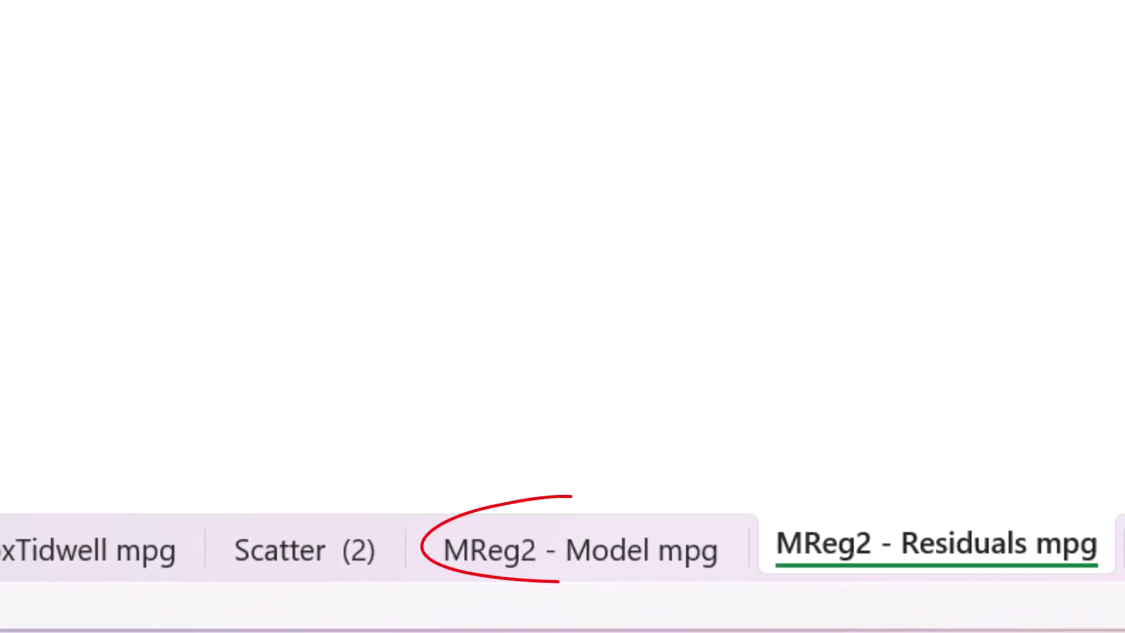
Step: On the MReg2 - Model mpg sheet, optimize the predicted response with the goal Maximize and paste the new predictor values
left_click(613, 554)
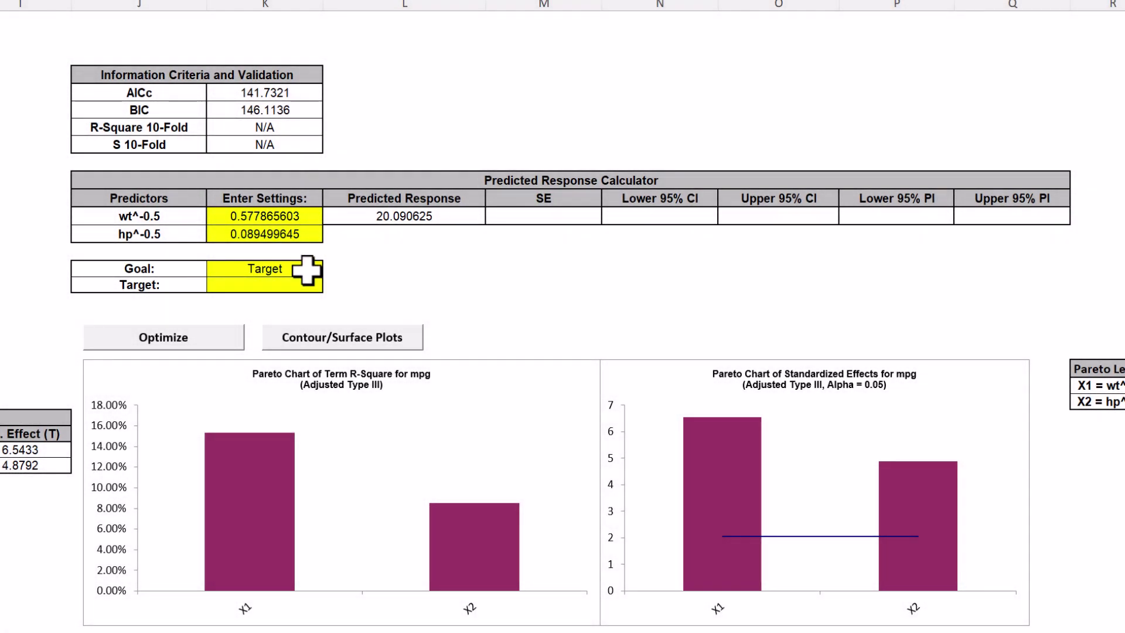
left_click(306, 269)
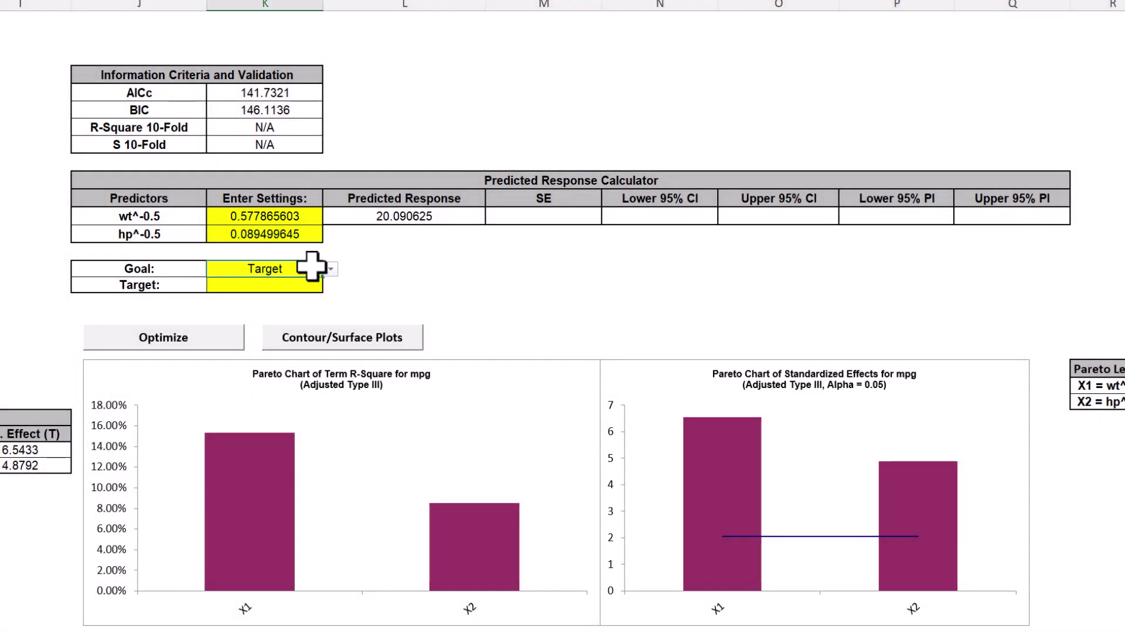
left_click(331, 269)
left_click(298, 285)
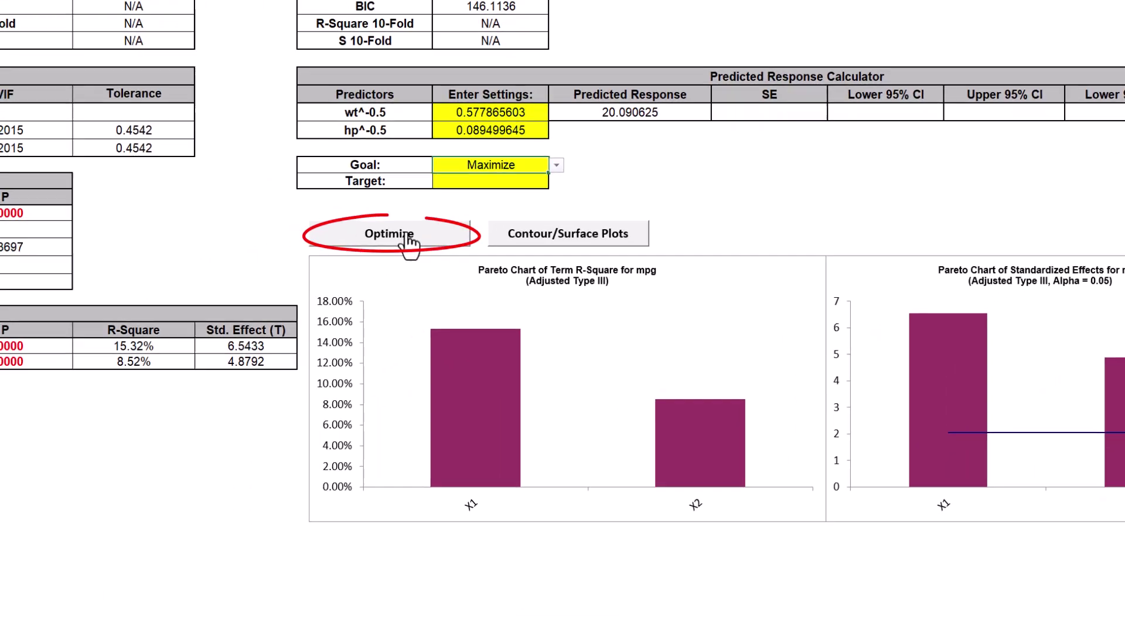
left_click(183, 343)
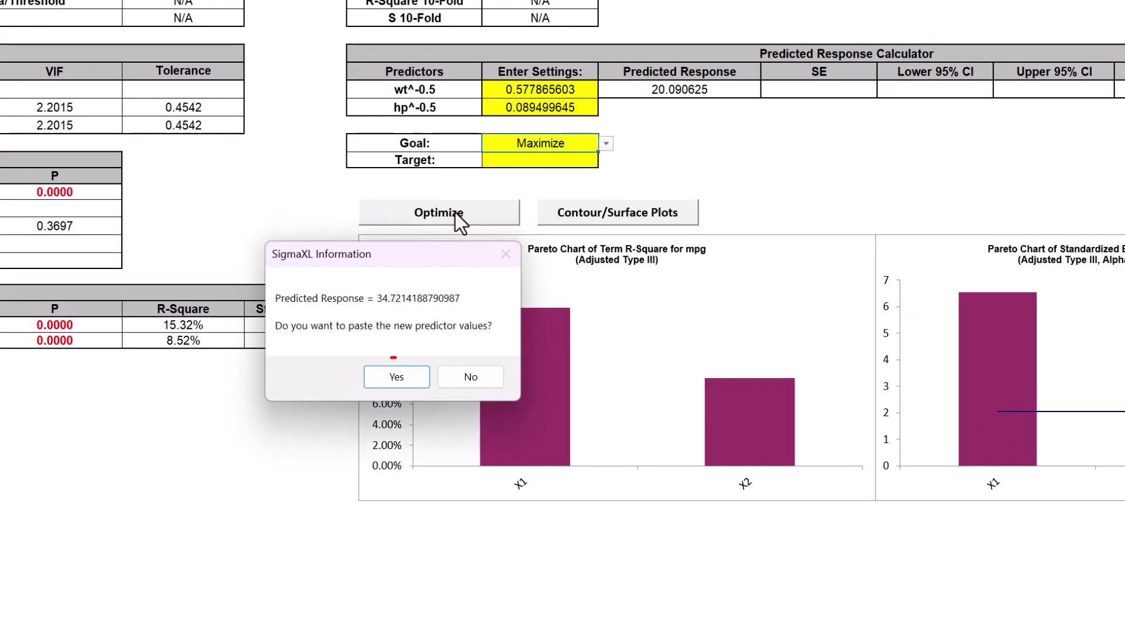
left_click(397, 378)
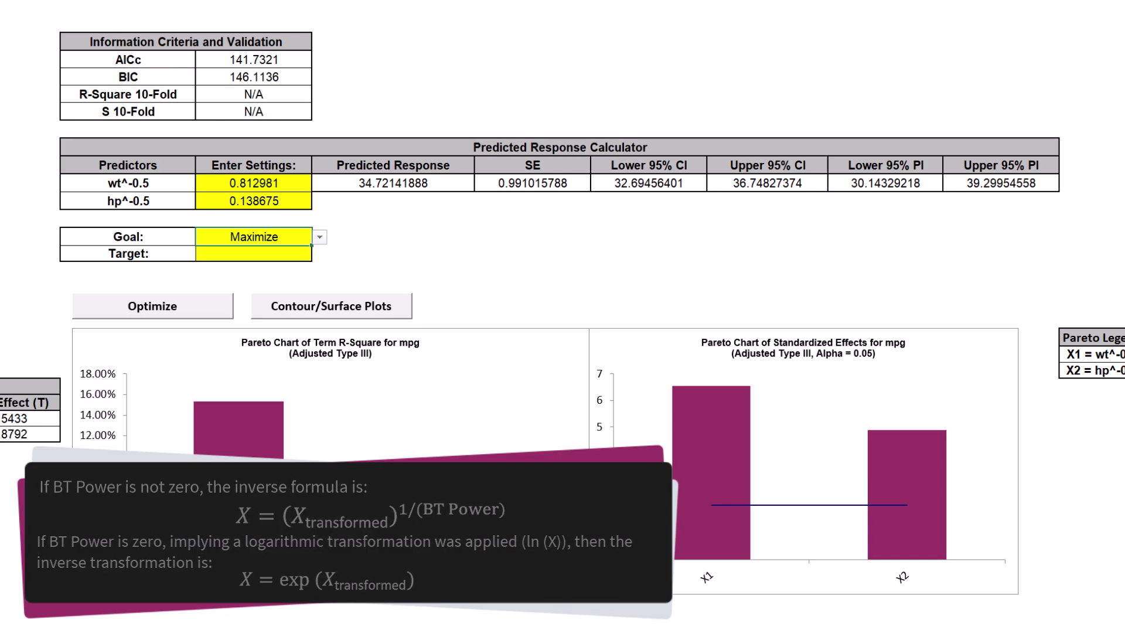
Step: Back-transform the optimized wt^-0.5 setting to wt with =_wt__0_5_^(1/-0.5) in the empty cell beside the Maximize goal
left_click(365, 237)
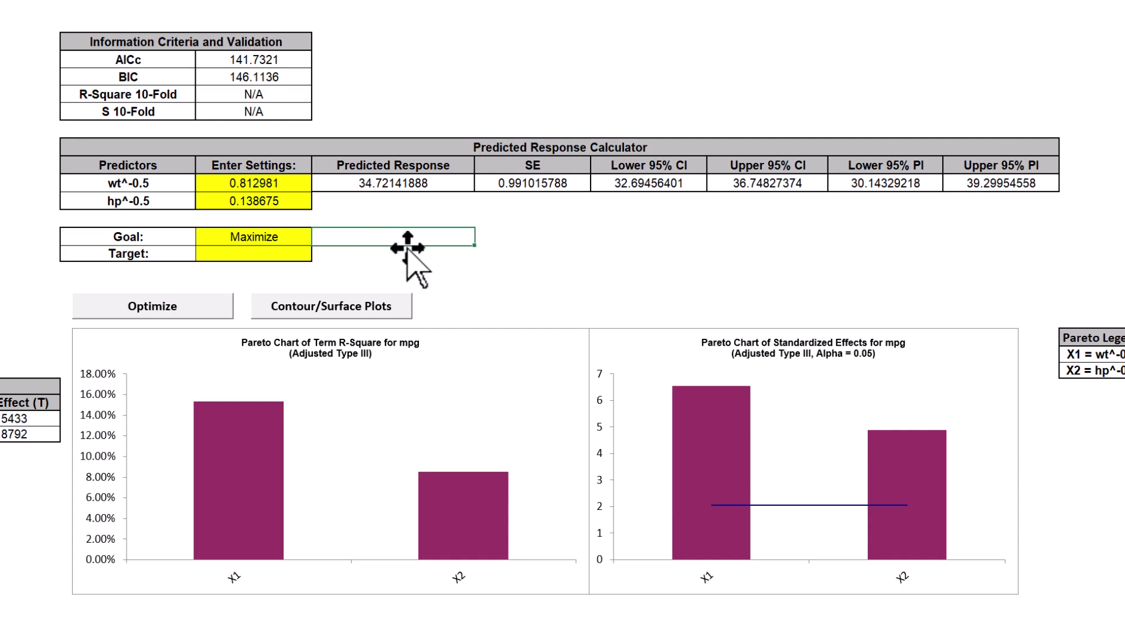
type("=")
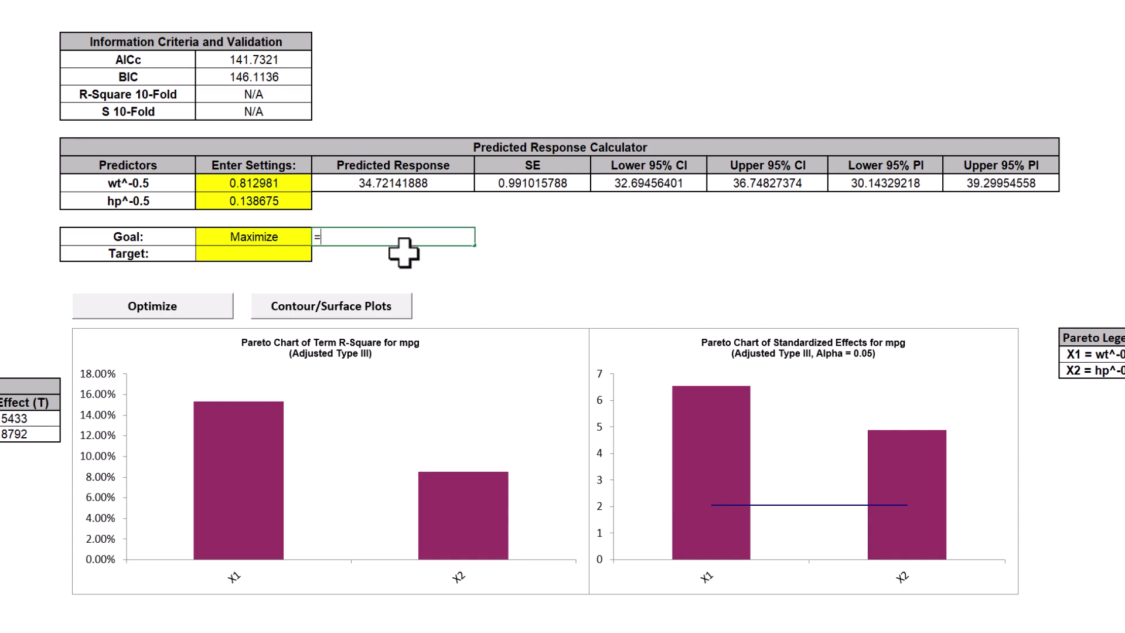
type("_wt__0_5_^")
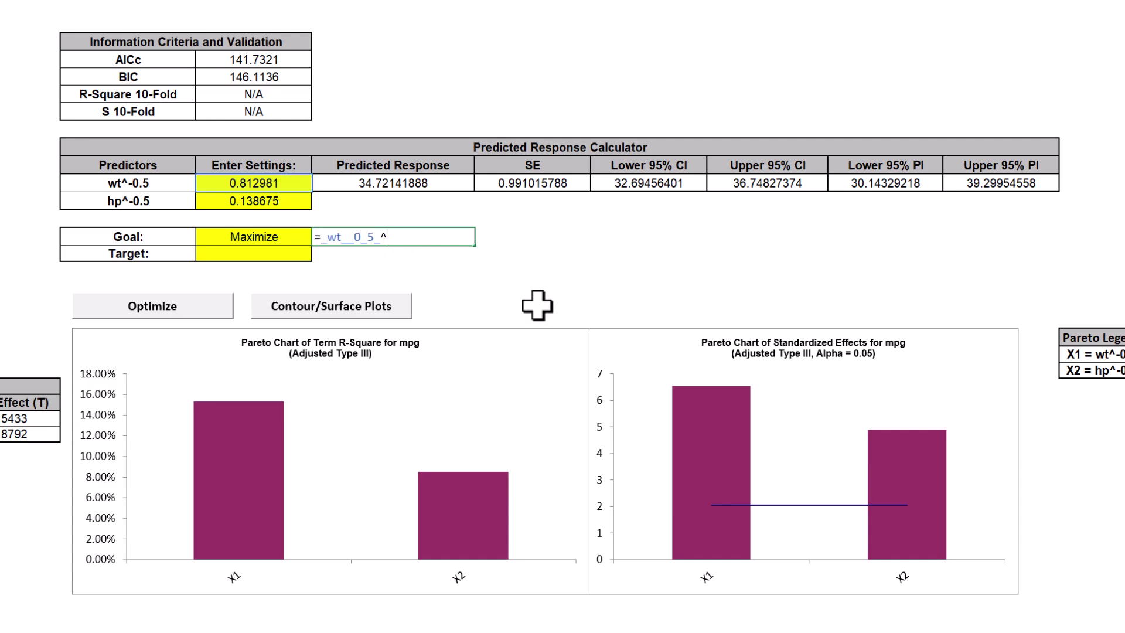
type("(1/-0.5)")
key("Return")
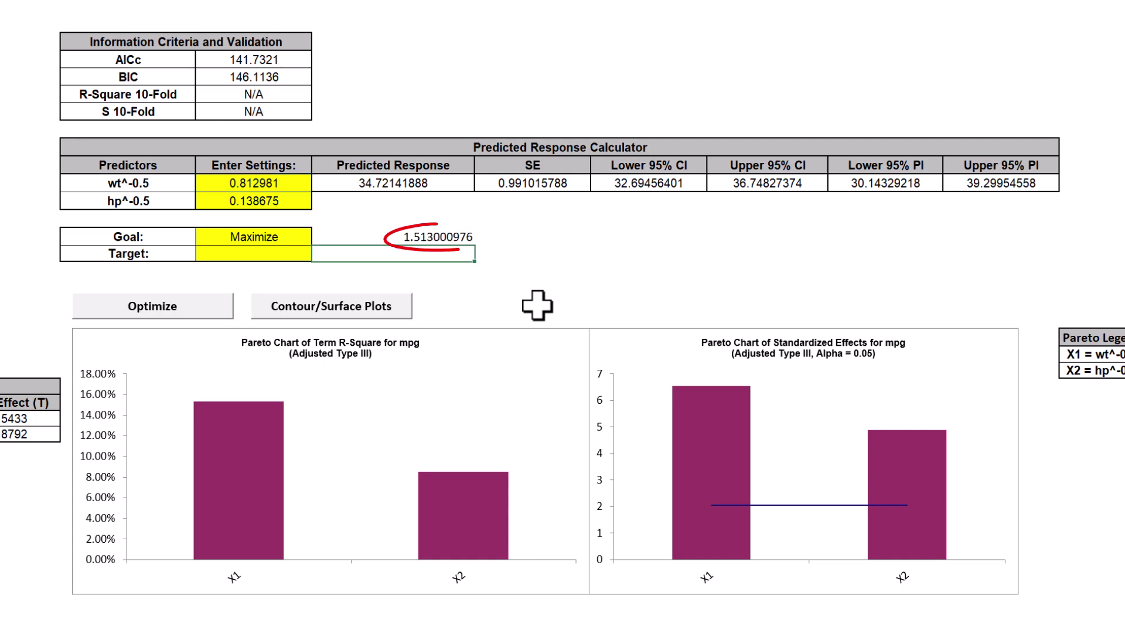
Step: Back-transform the optimized hp^-0.5 setting to hp with =_hp__0_5_^(1/-0.5) in the cell directly below the wt result
type("=_hp__0_5_^(1/-0.5")
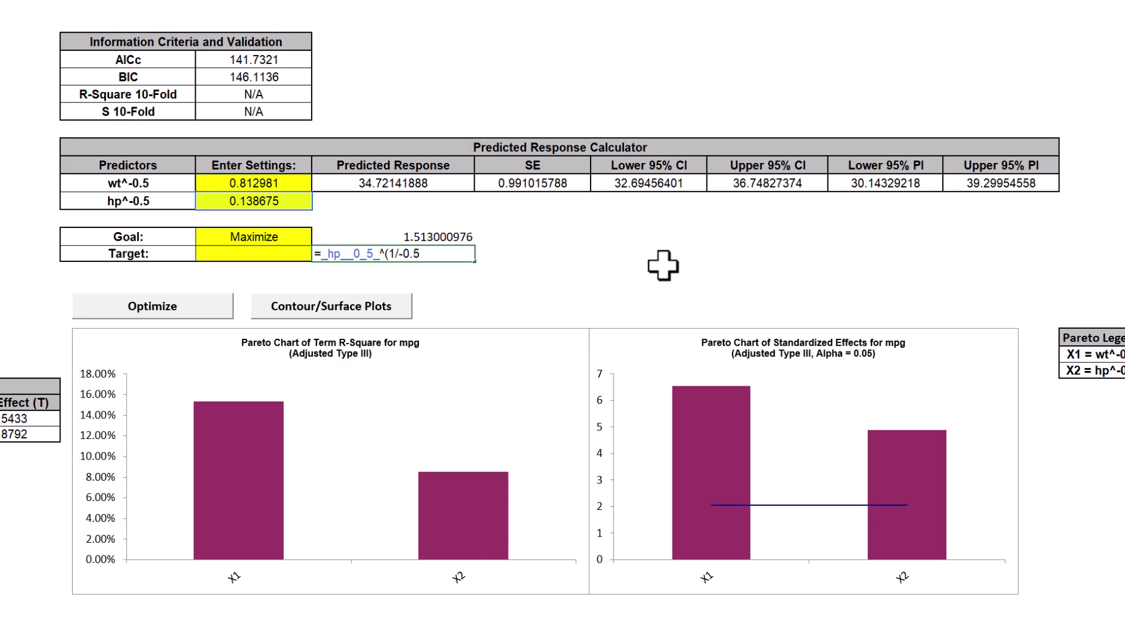
type(")")
key("Return")
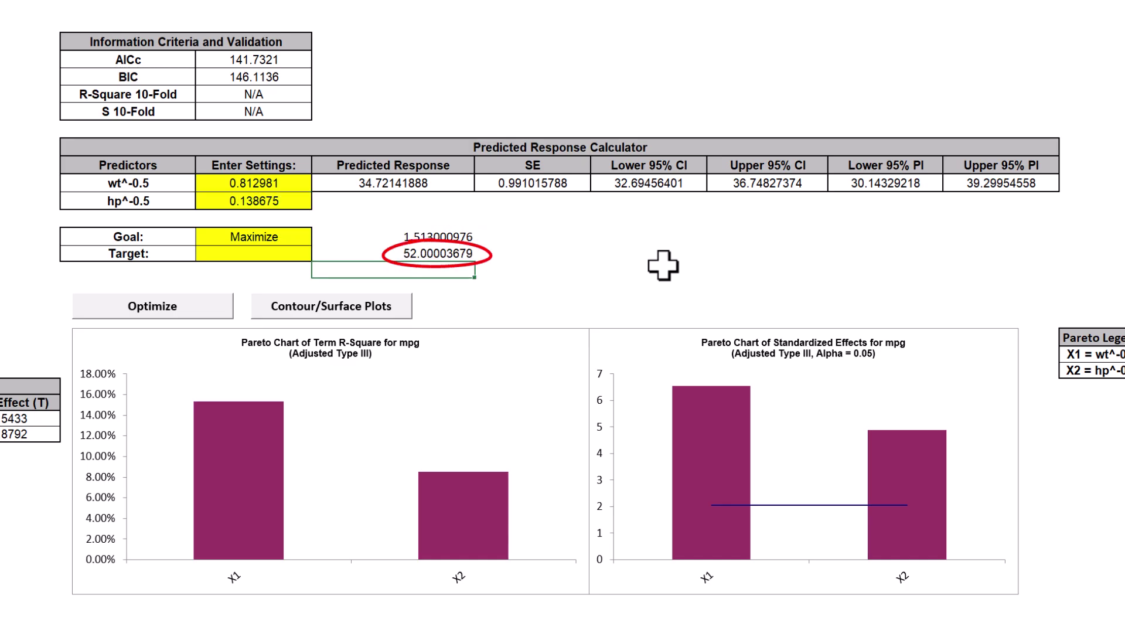